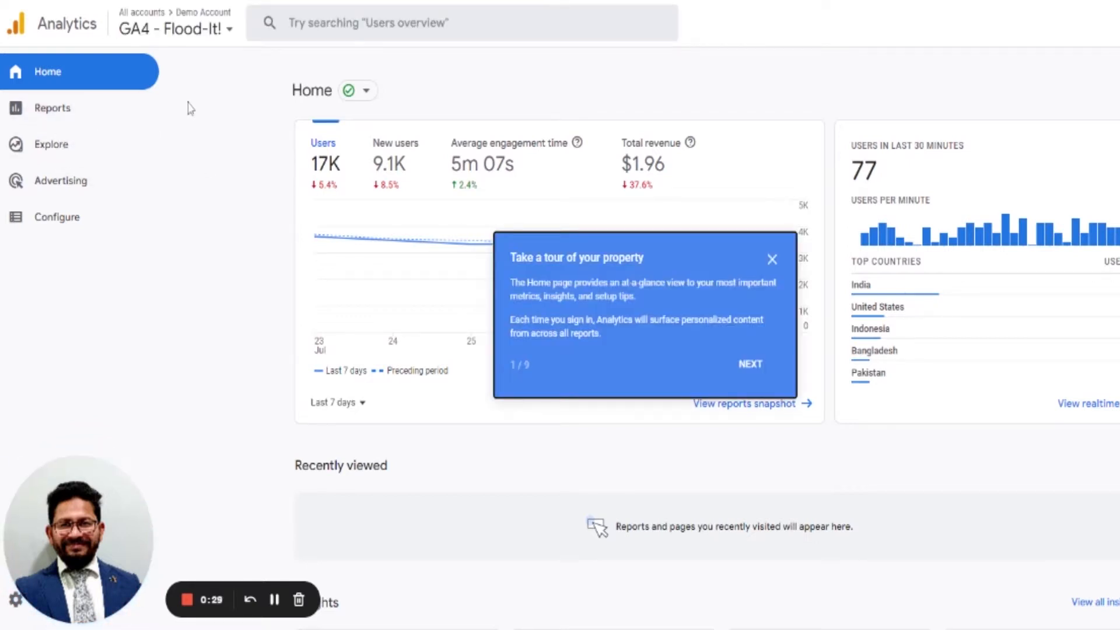
Open the Admin settings of Google Analytics.
click(230, 30)
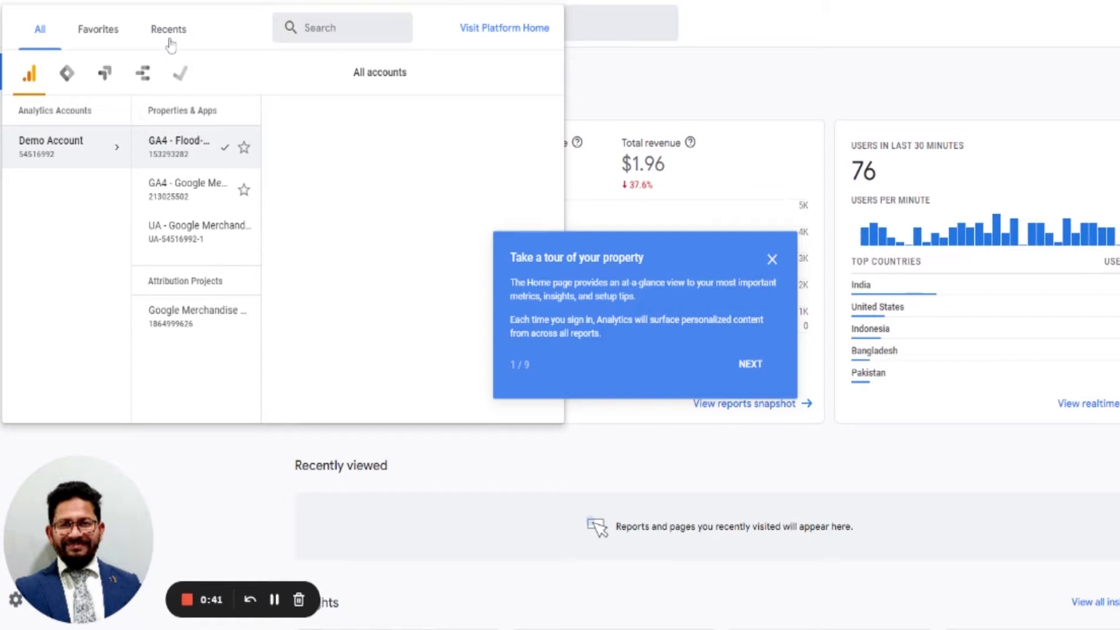
click(604, 50)
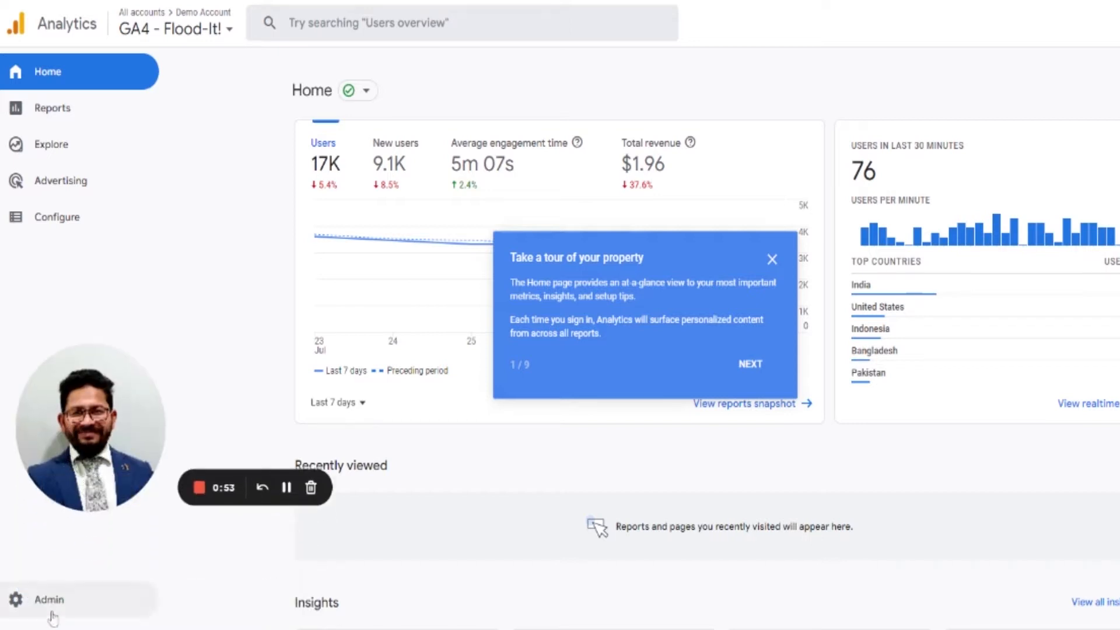
click(51, 613)
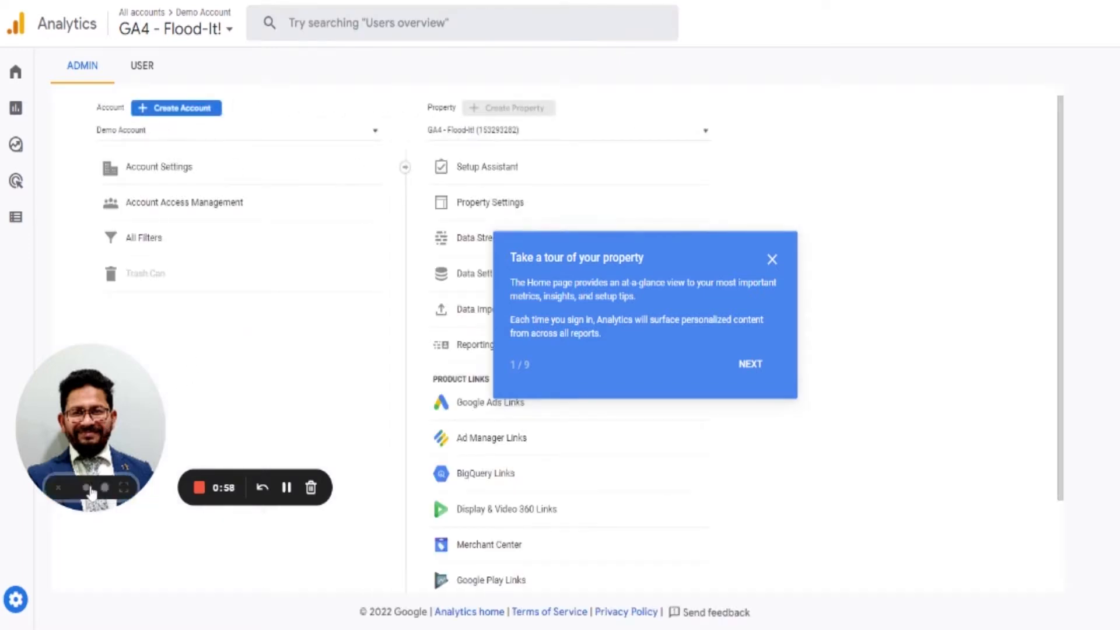
click(58, 487)
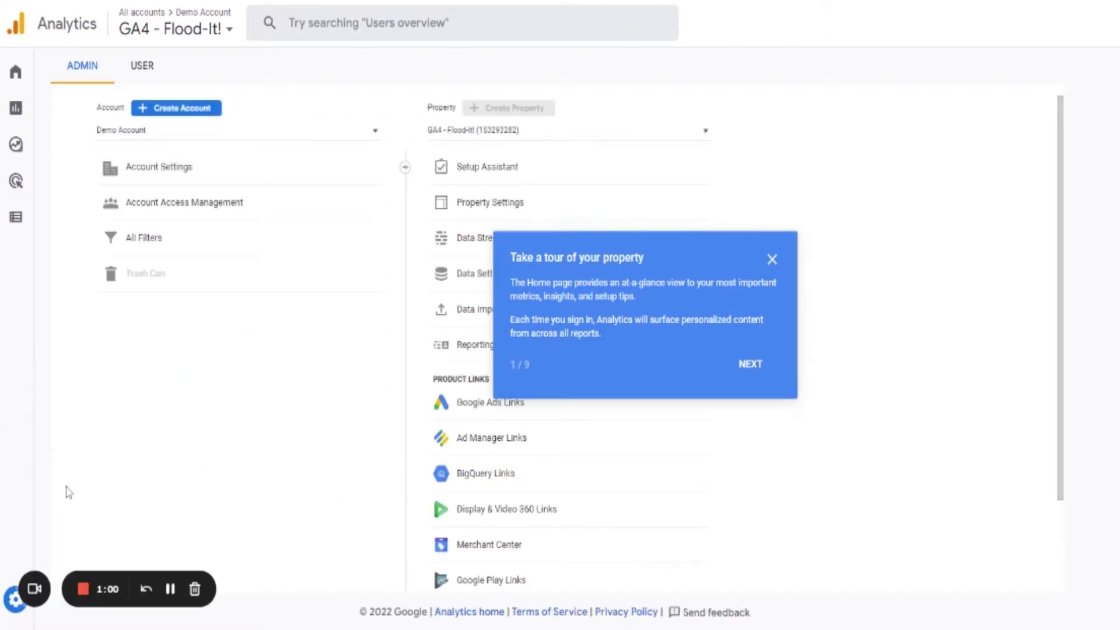
Start creating a new account, dismiss the property tour, and name the account Bitvero.
click(182, 110)
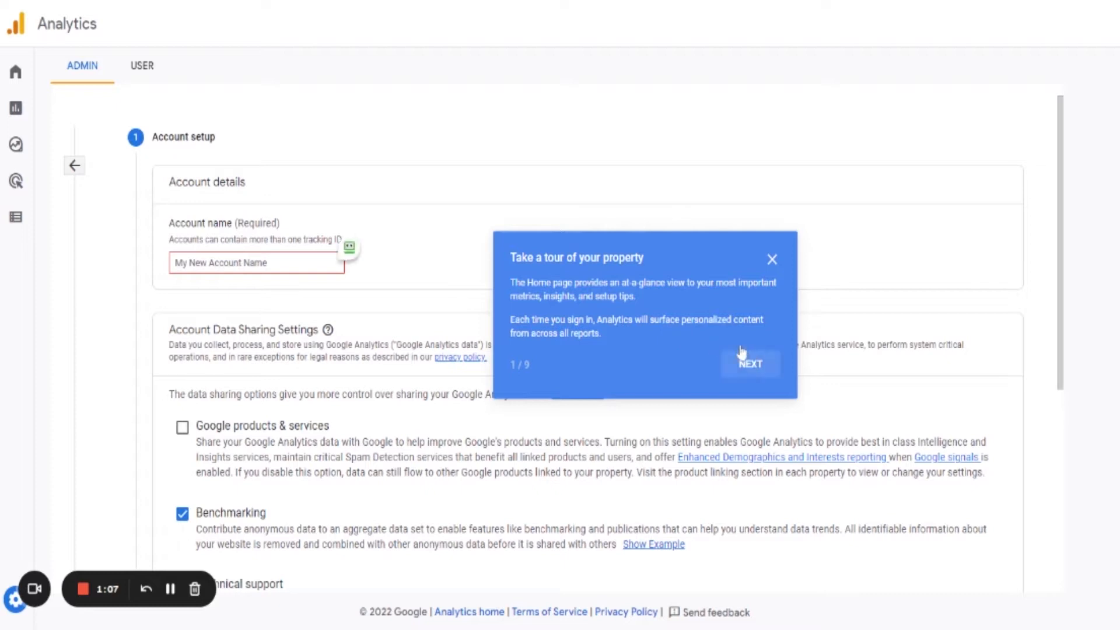
click(773, 260)
click(175, 263)
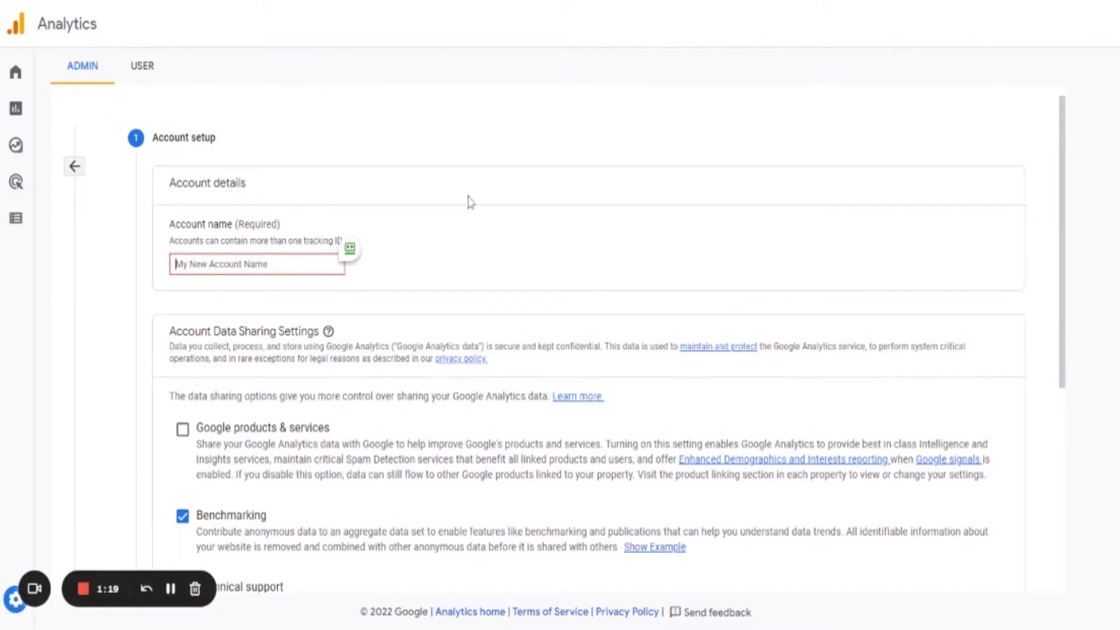
text(Binary)
Review the account data sharing settings and continue to property setup.
scroll(465, 212, down, 5)
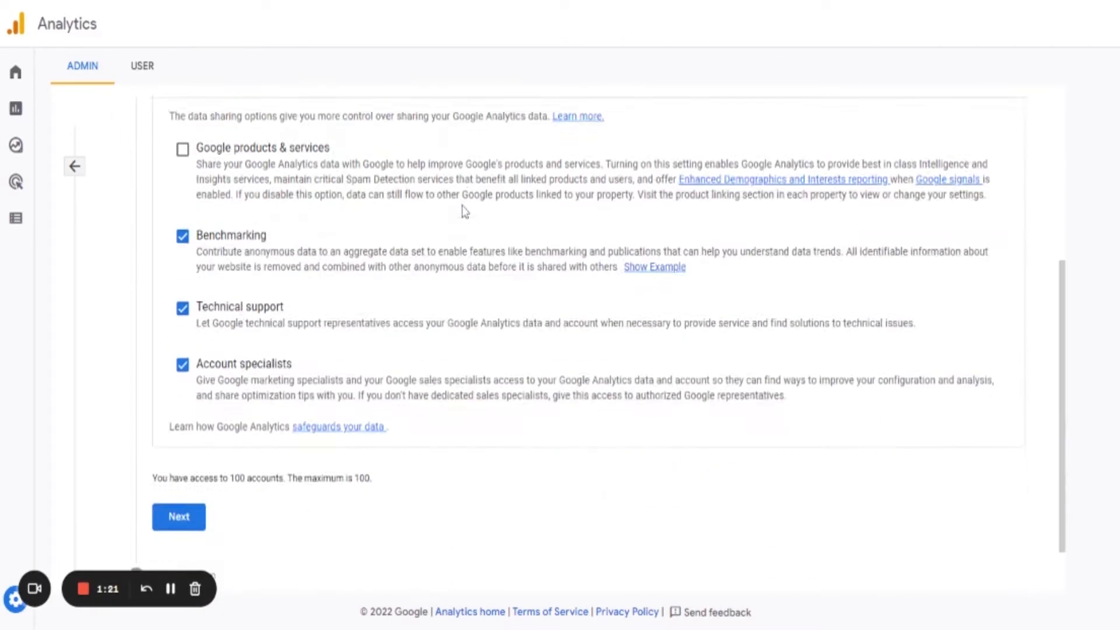
scroll(464, 213, up, 3)
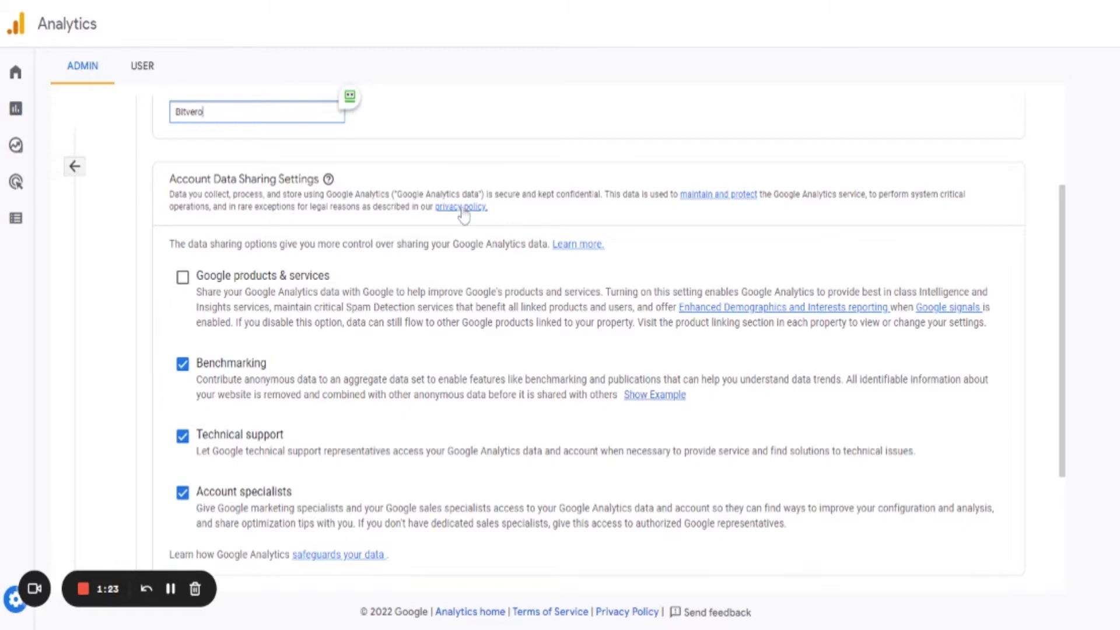
scroll(464, 213, down, 2)
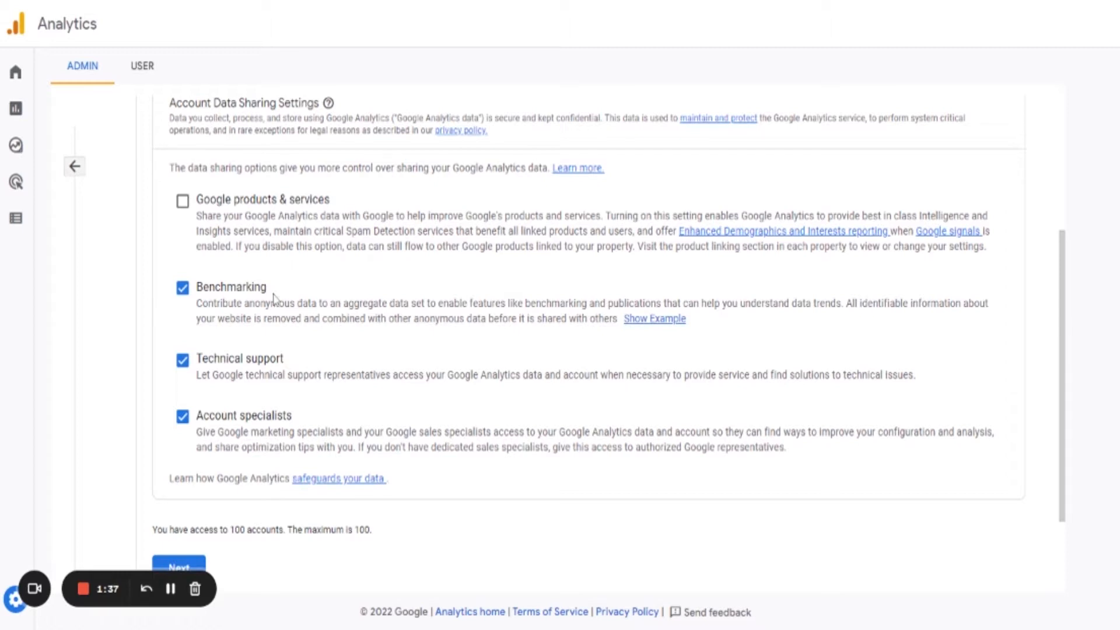
scroll(314, 316, down, 1)
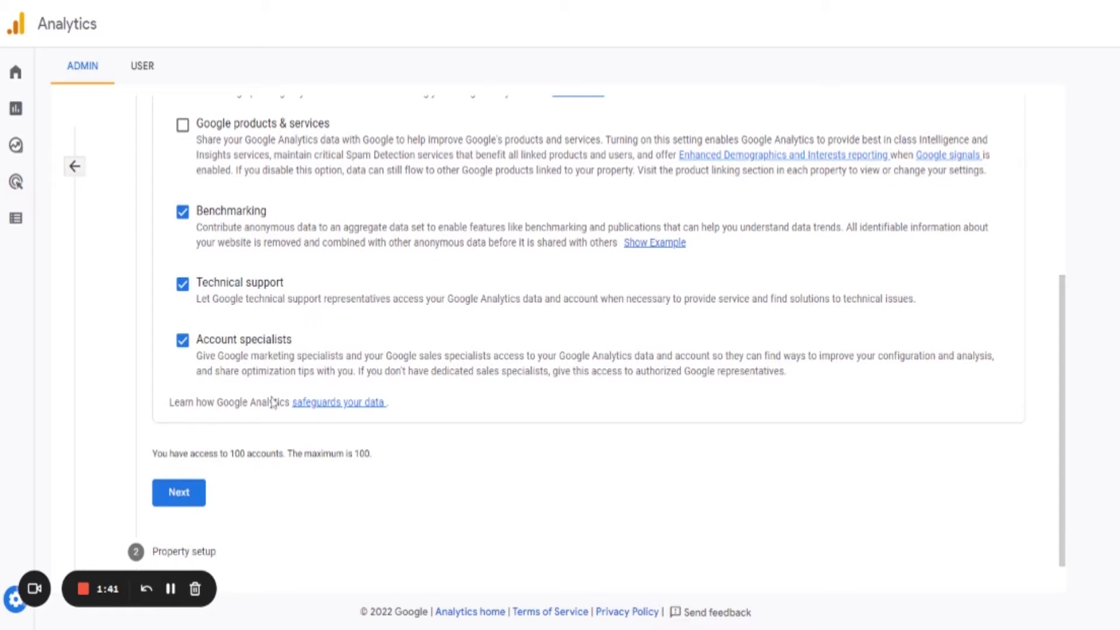
scroll(334, 476, down, 1)
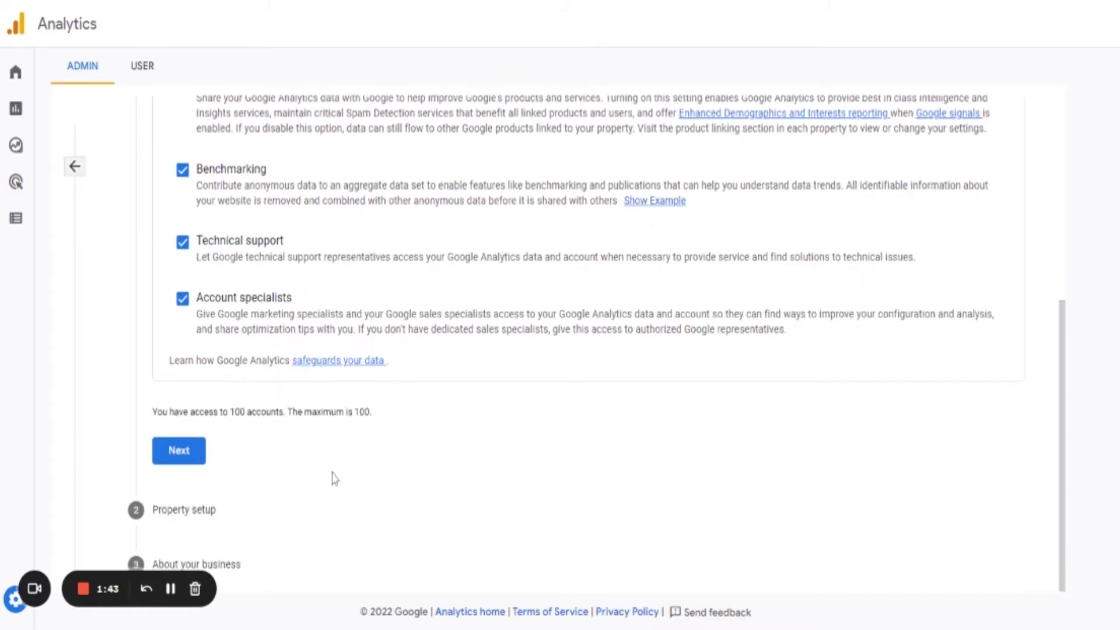
click(190, 457)
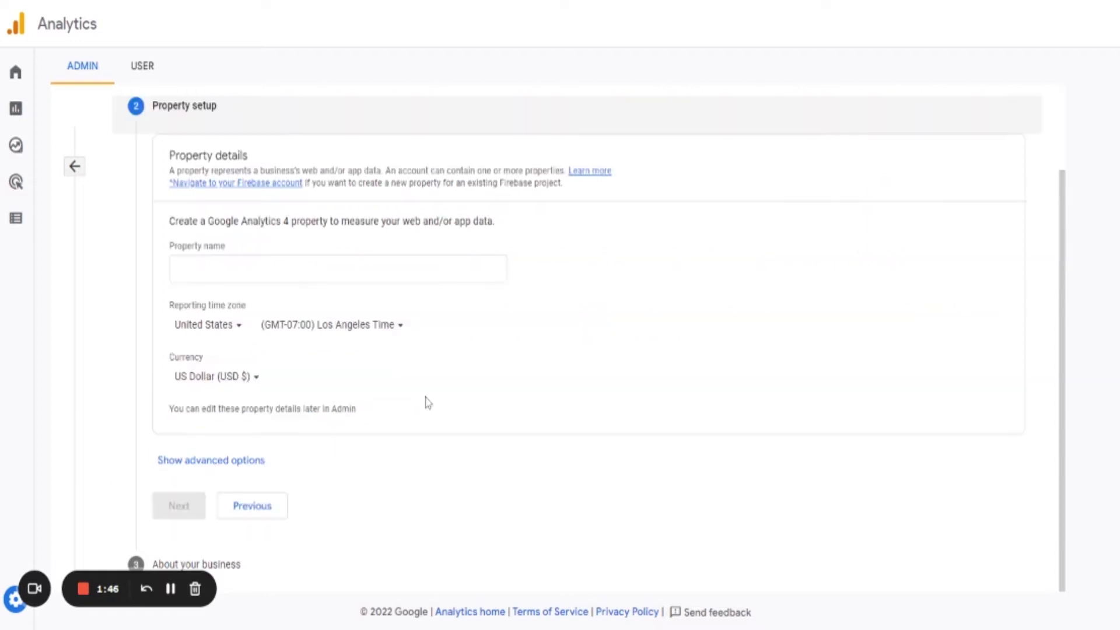
Name the property Bitvero Digital Marketing.
click(444, 267)
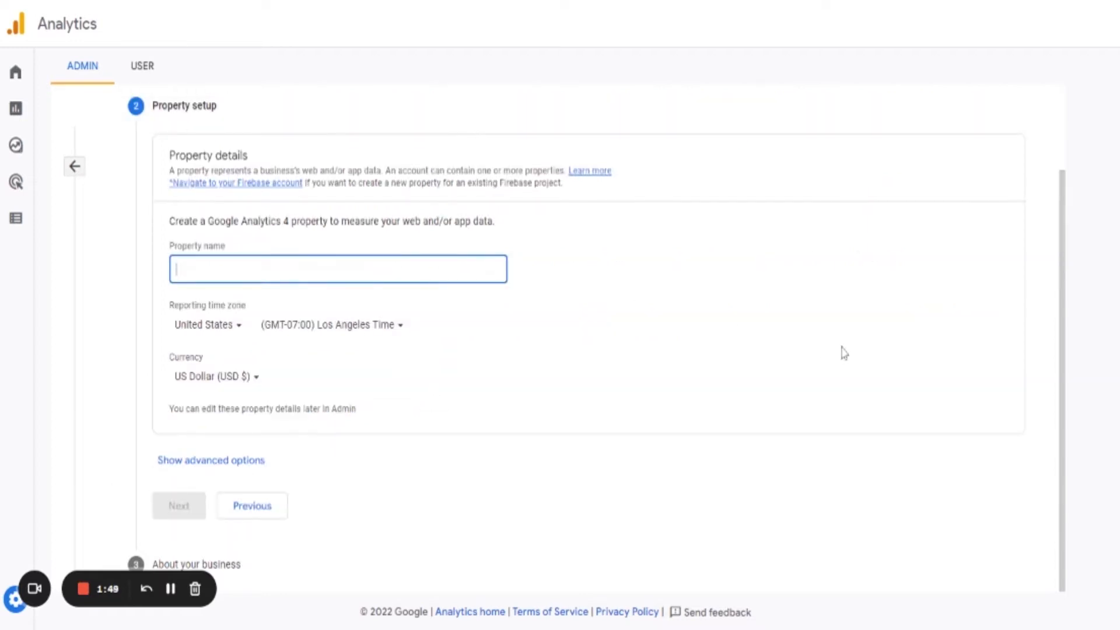
text(Bitvero)
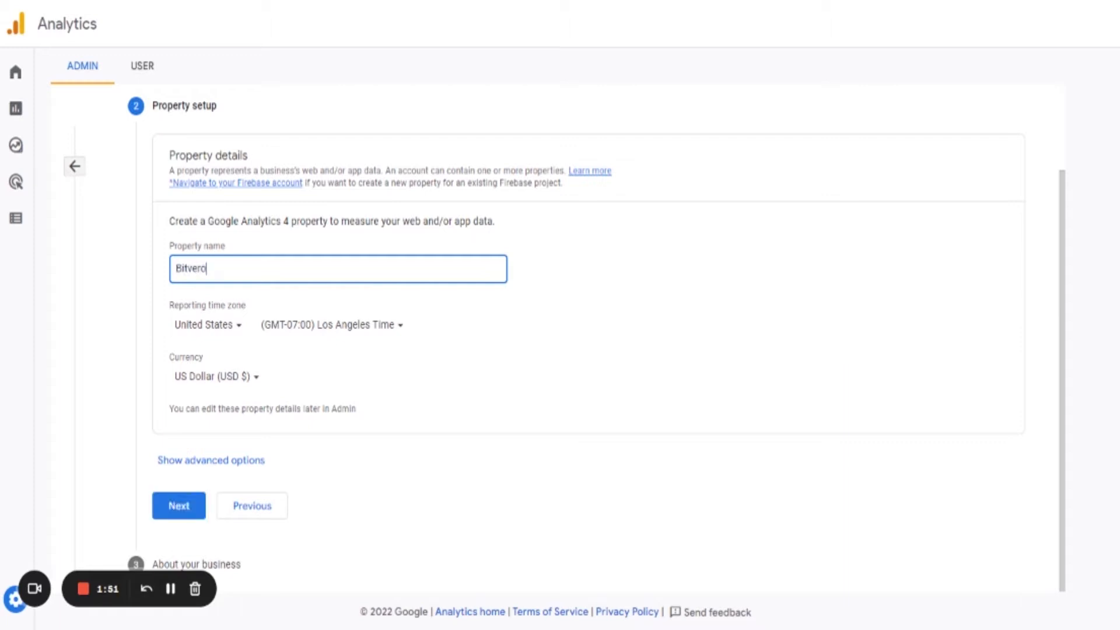
text( Digital mark)
key(BackSpace)
key(BackSpace)
key(BackSpace)
key(BackSpace)
text(Marketing)
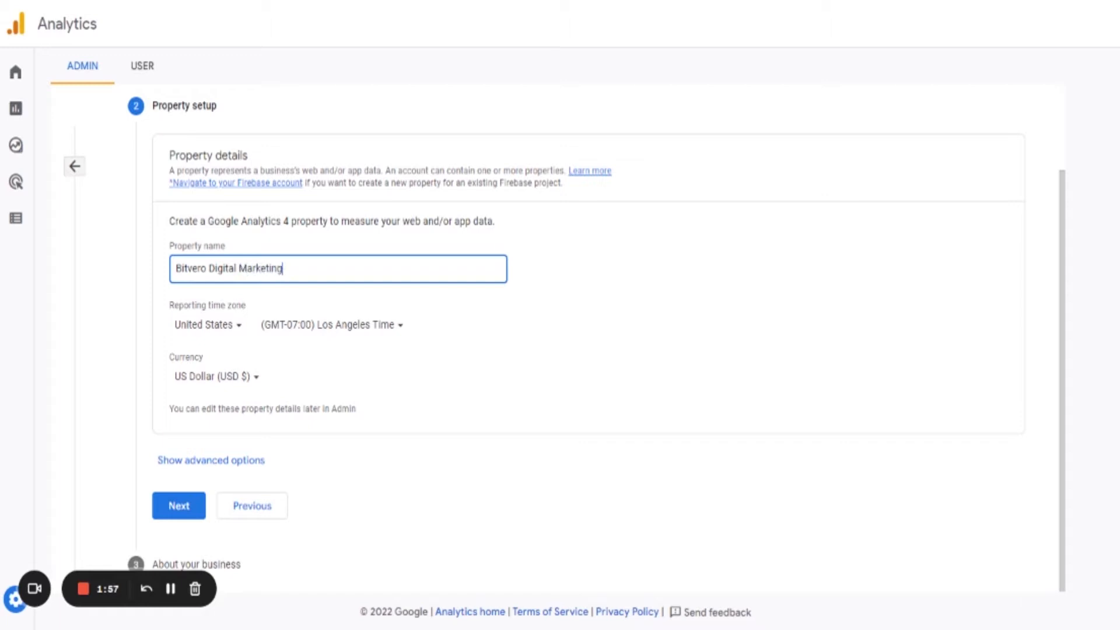
Set the reporting time zone country to India.
click(236, 327)
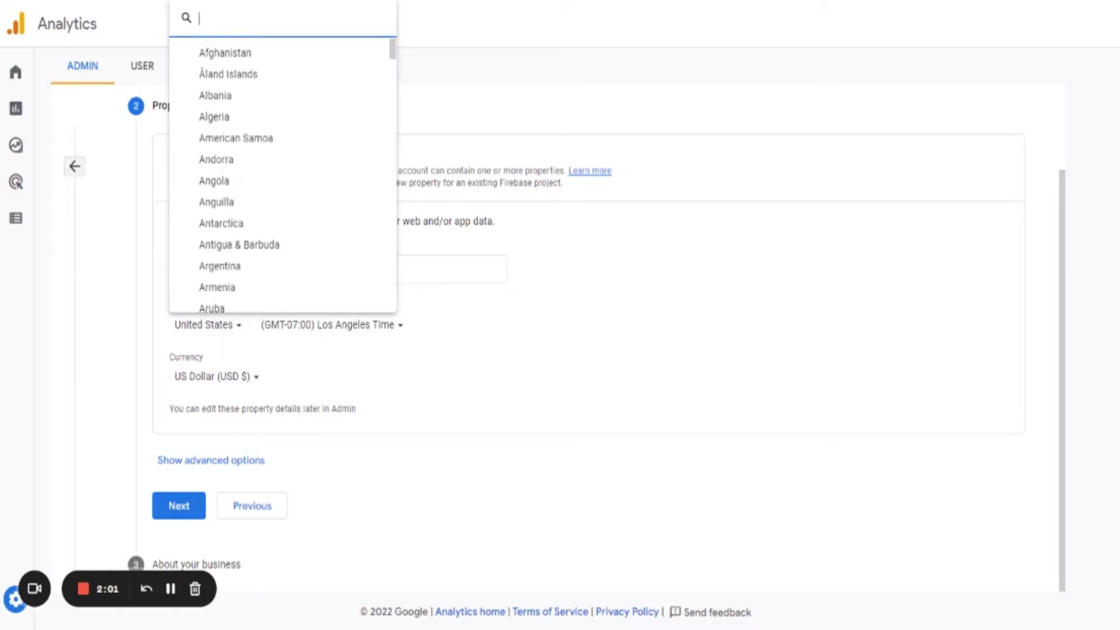
text(India)
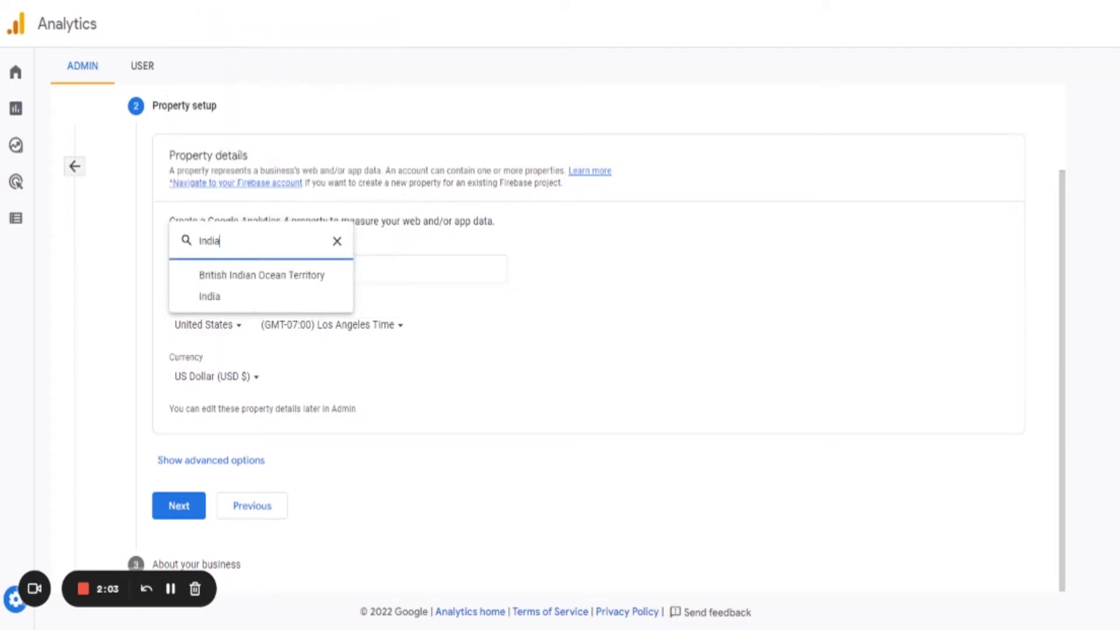
click(221, 298)
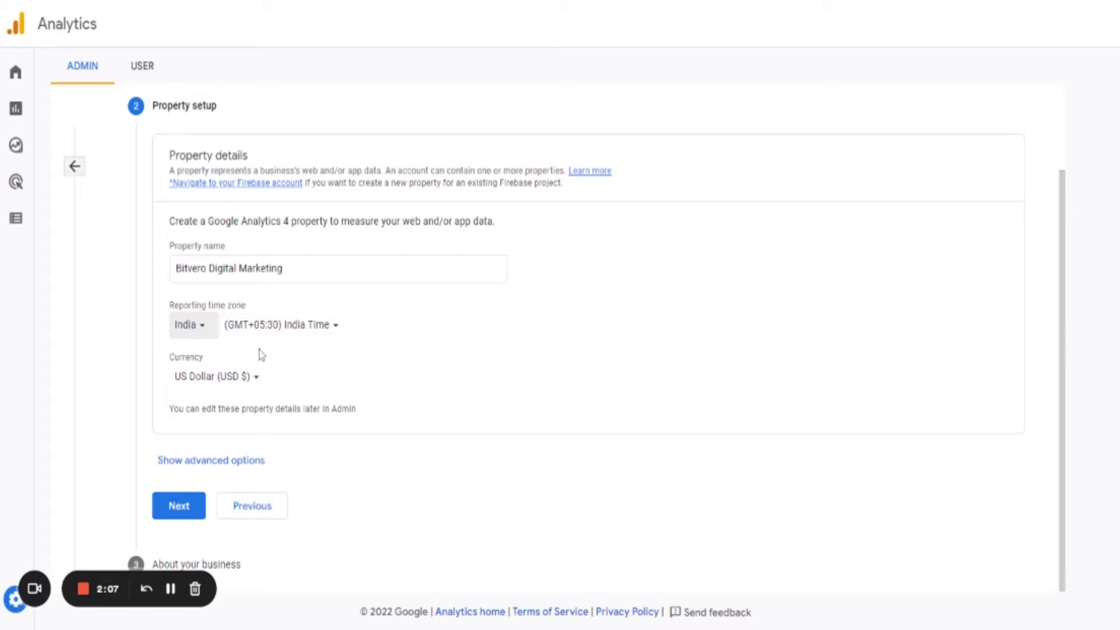
Set the property currency to Indian Rupee (INR ₹).
click(256, 379)
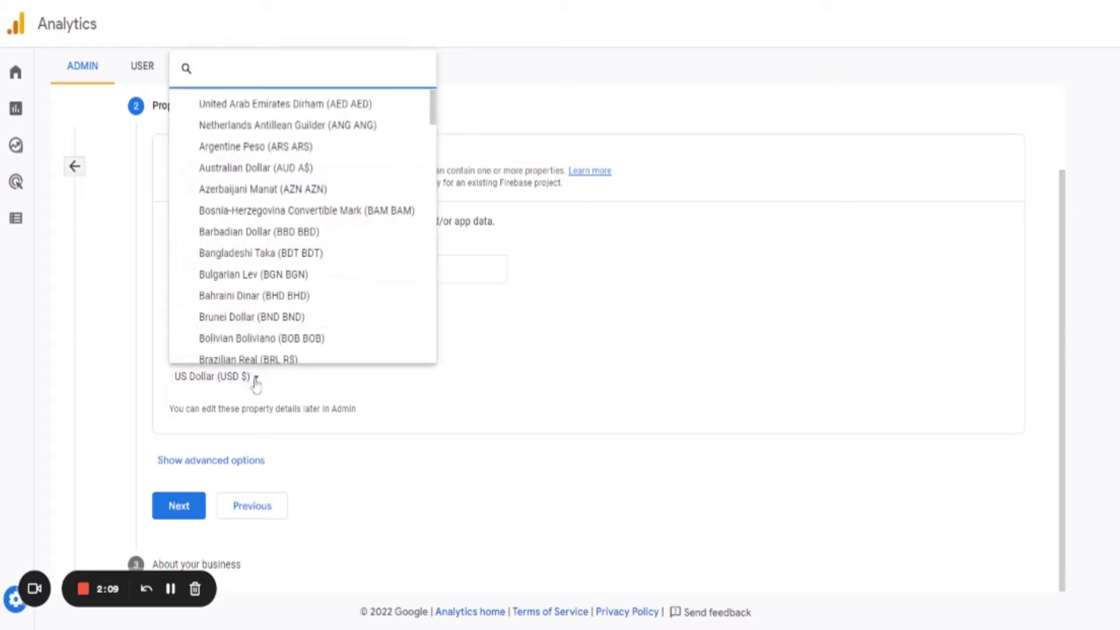
text(inr)
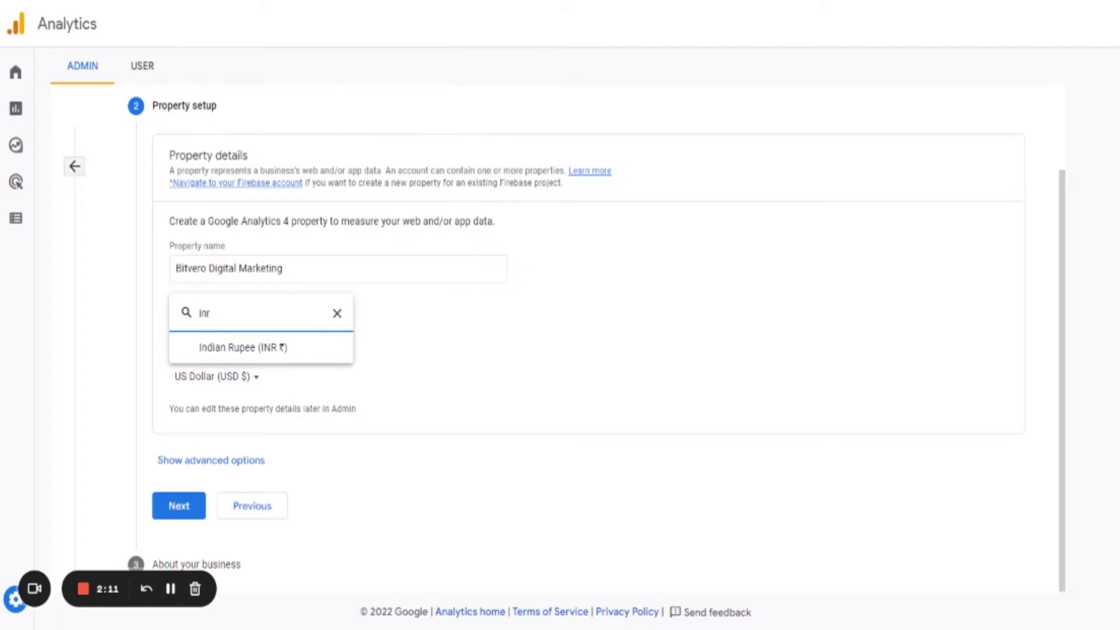
click(272, 348)
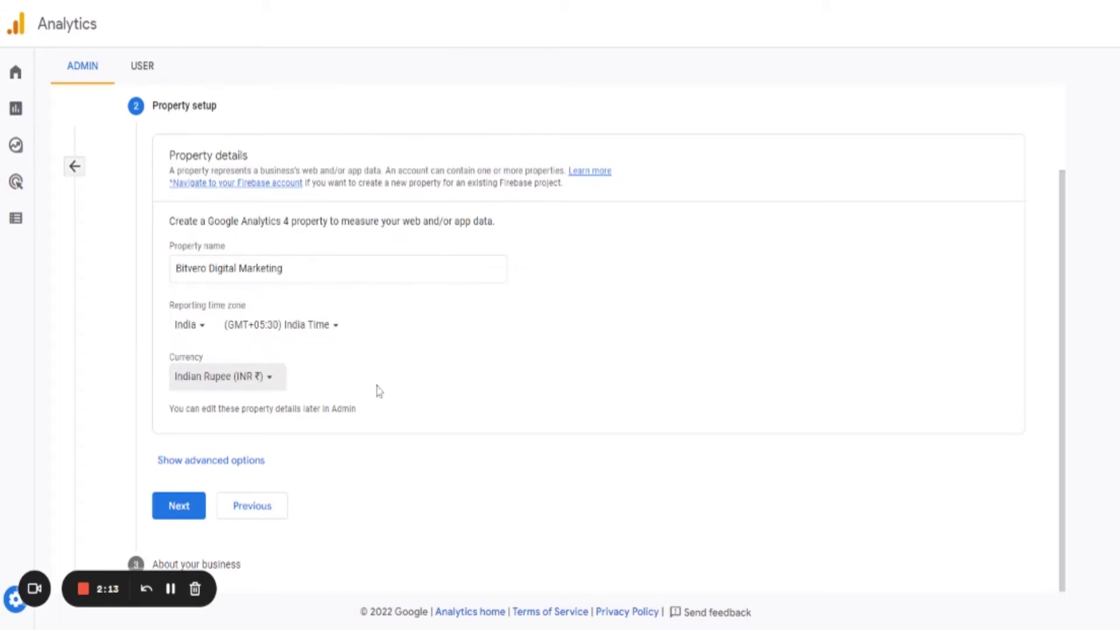
Show the advanced options, leave Universal Analytics property creation switched off, and continue to the business details.
click(245, 458)
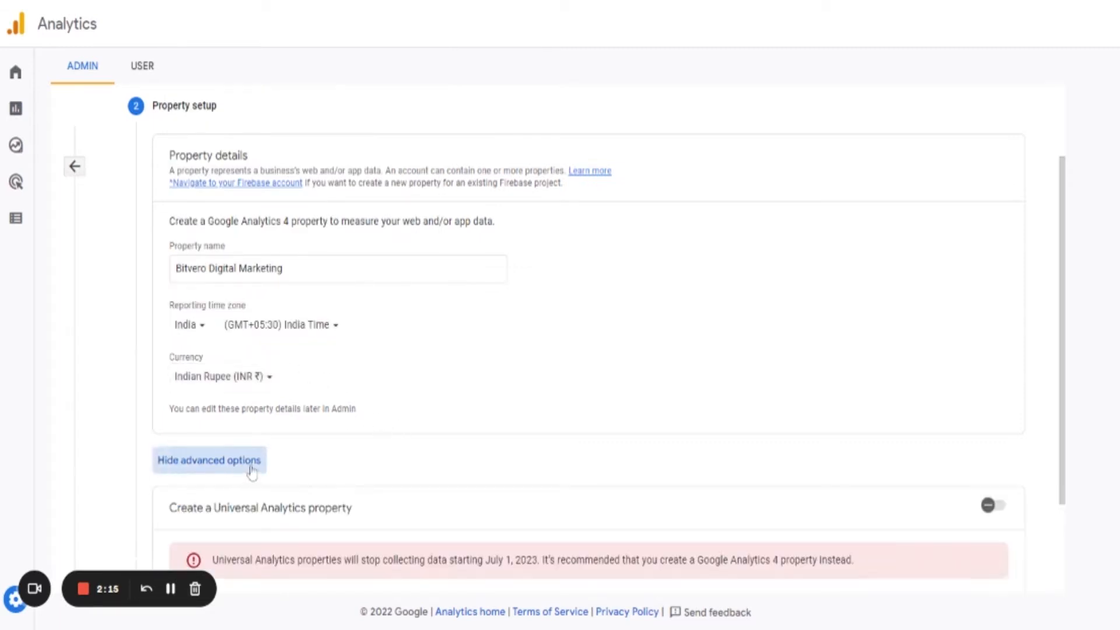
scroll(350, 468, down, 2)
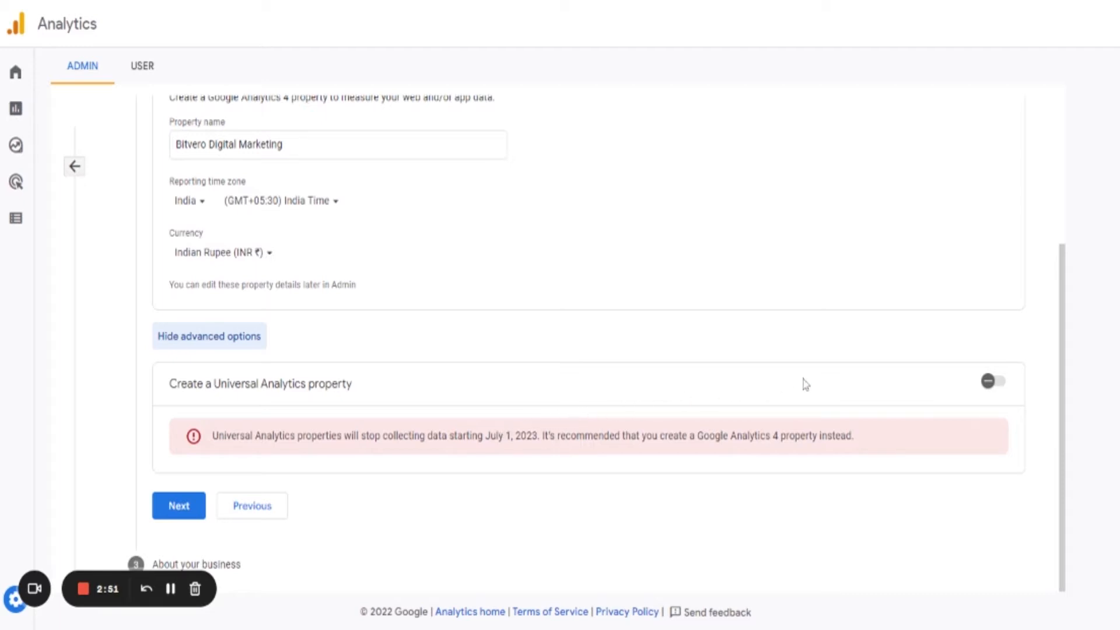
click(992, 383)
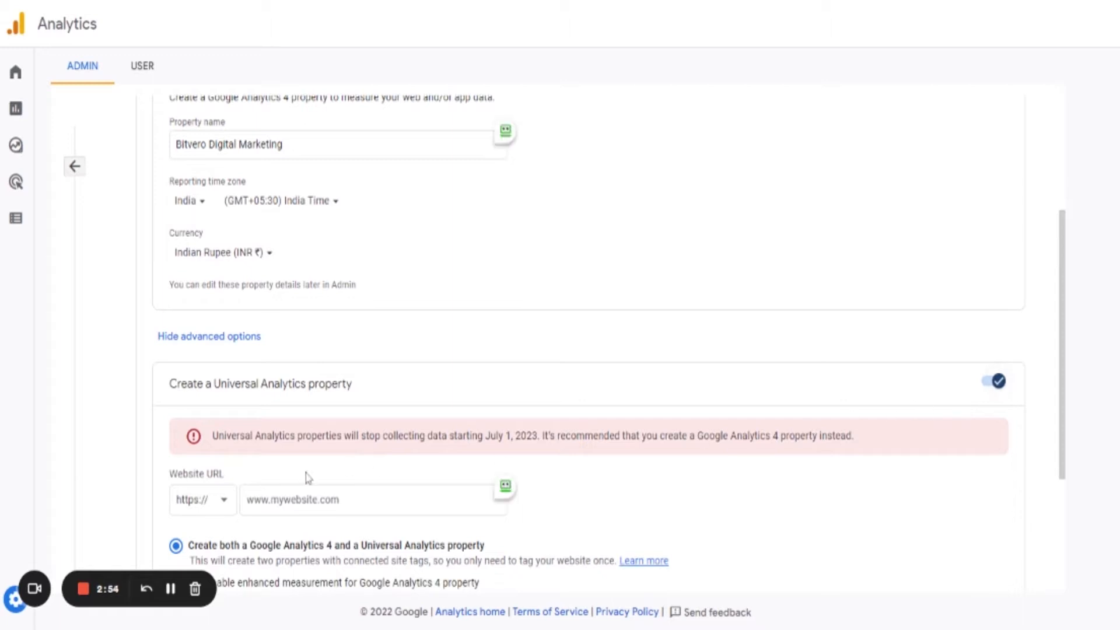
click(996, 383)
click(202, 511)
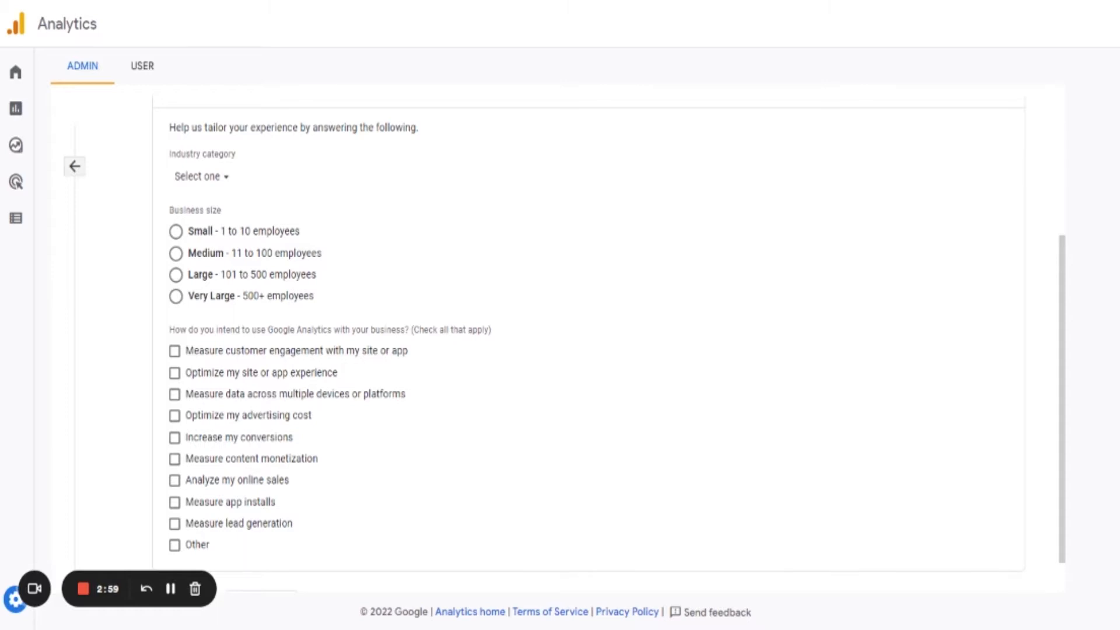
Set the industry category to Internet & Telecom.
scroll(399, 432, down, 2)
scroll(400, 430, up, 3)
scroll(316, 477, down, 3)
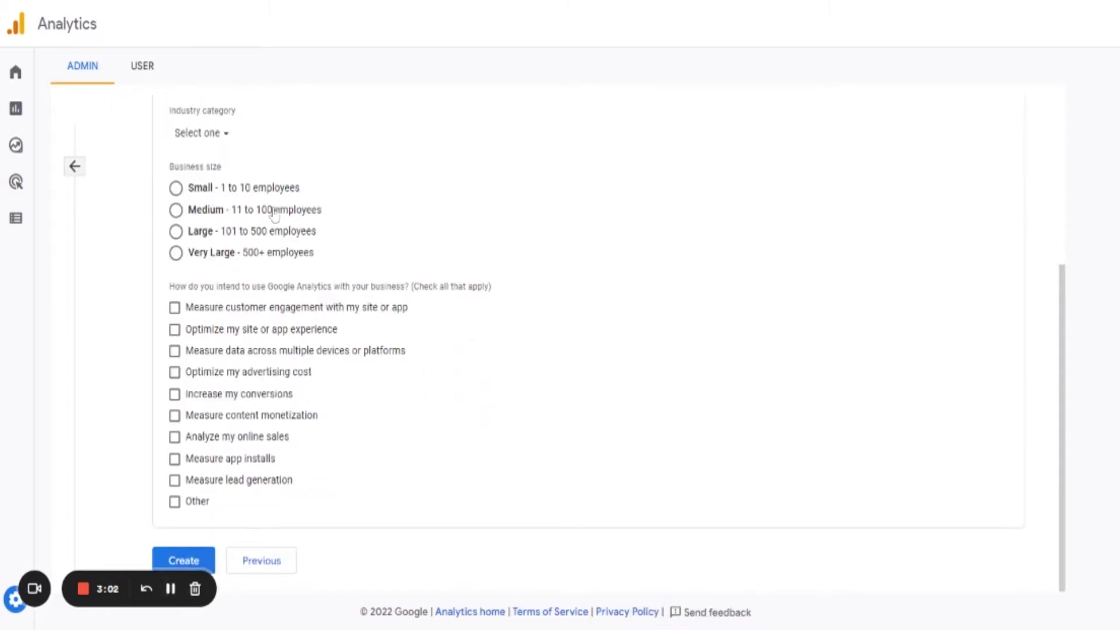
click(224, 141)
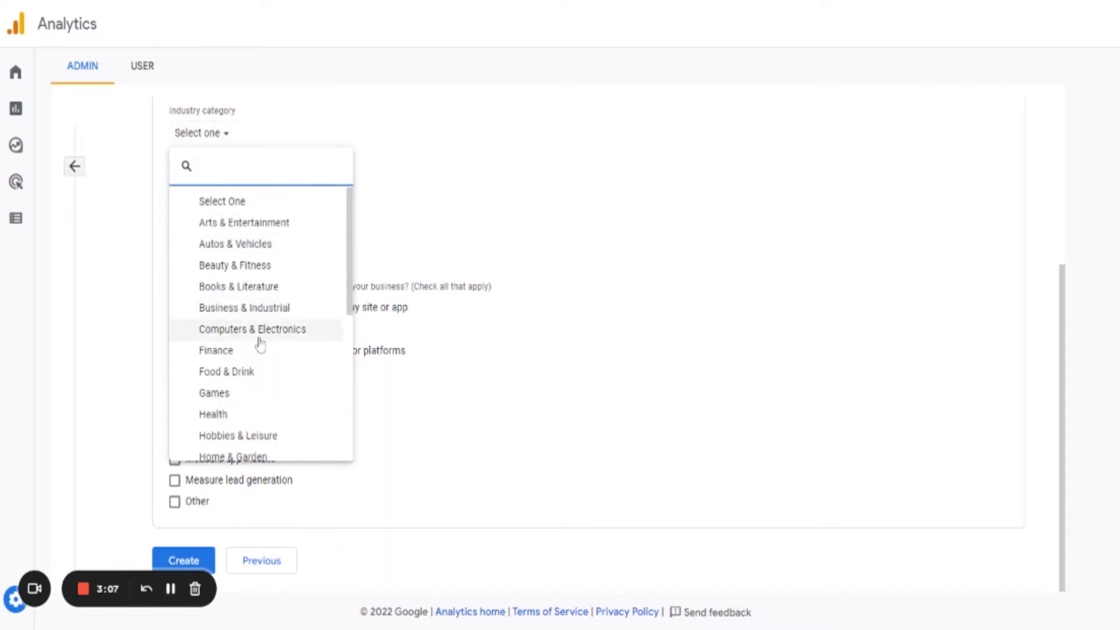
scroll(257, 335, down, 3)
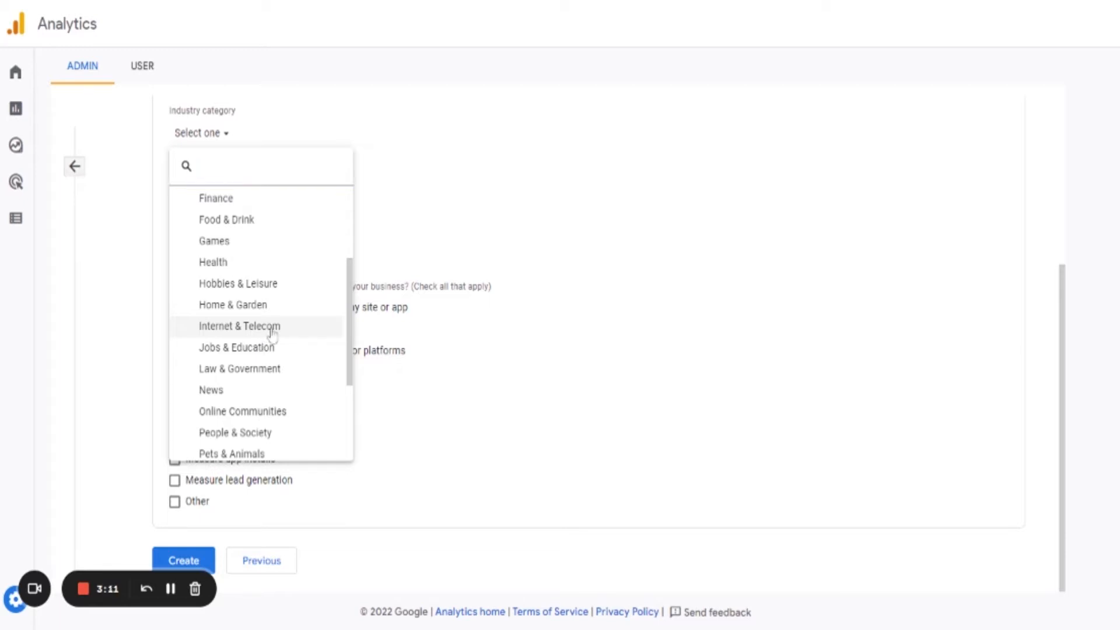
click(271, 326)
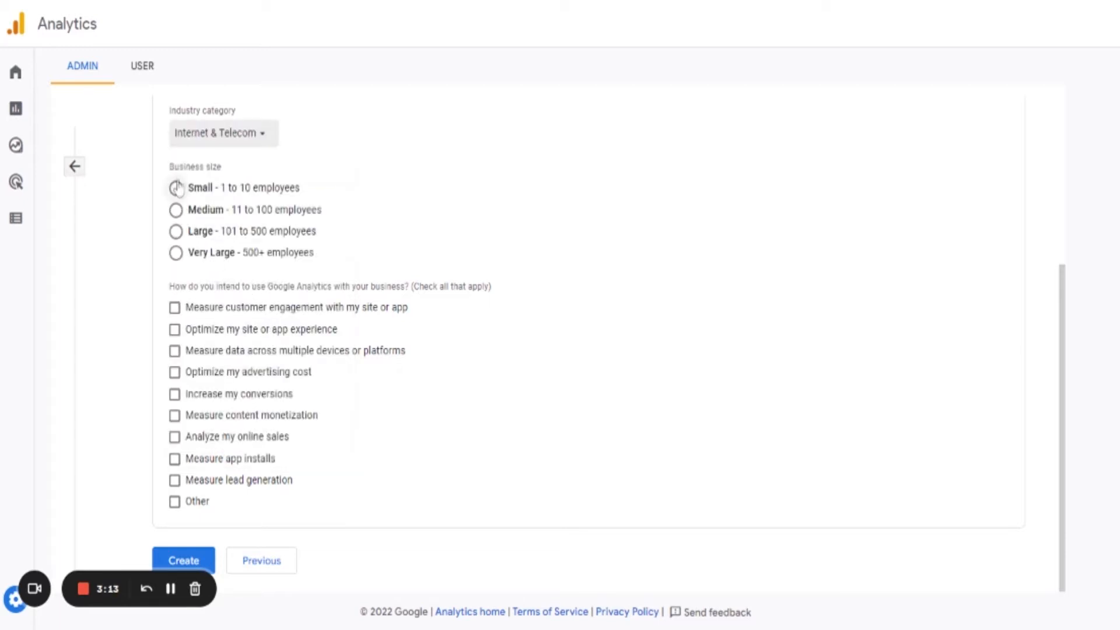
Choose Medium business size and tick every intended Google Analytics use except Other.
click(176, 211)
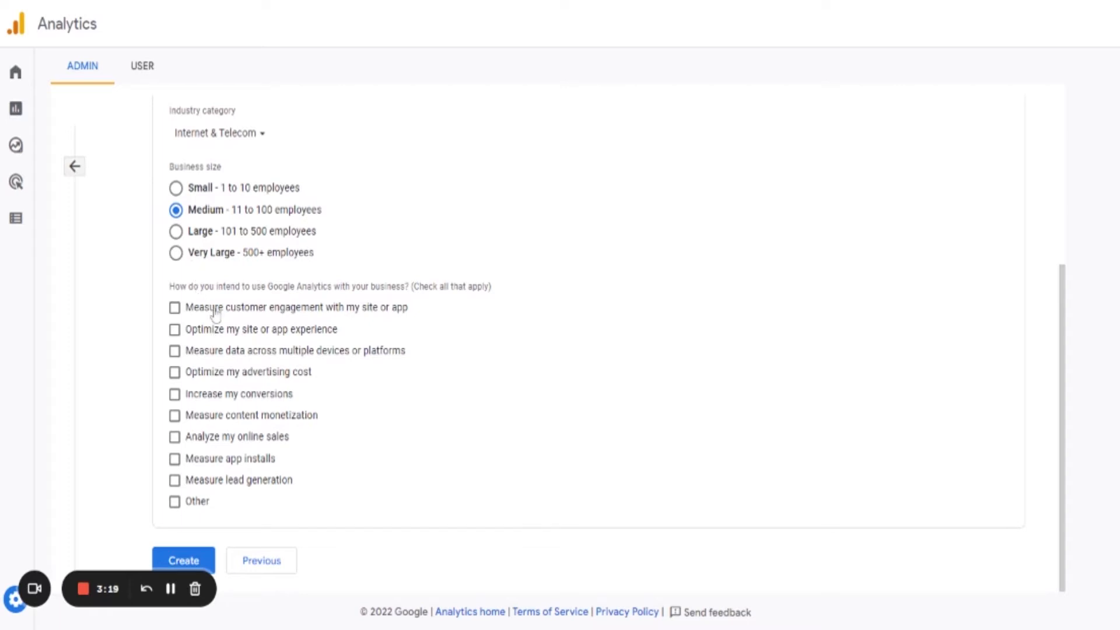
click(174, 313)
click(174, 351)
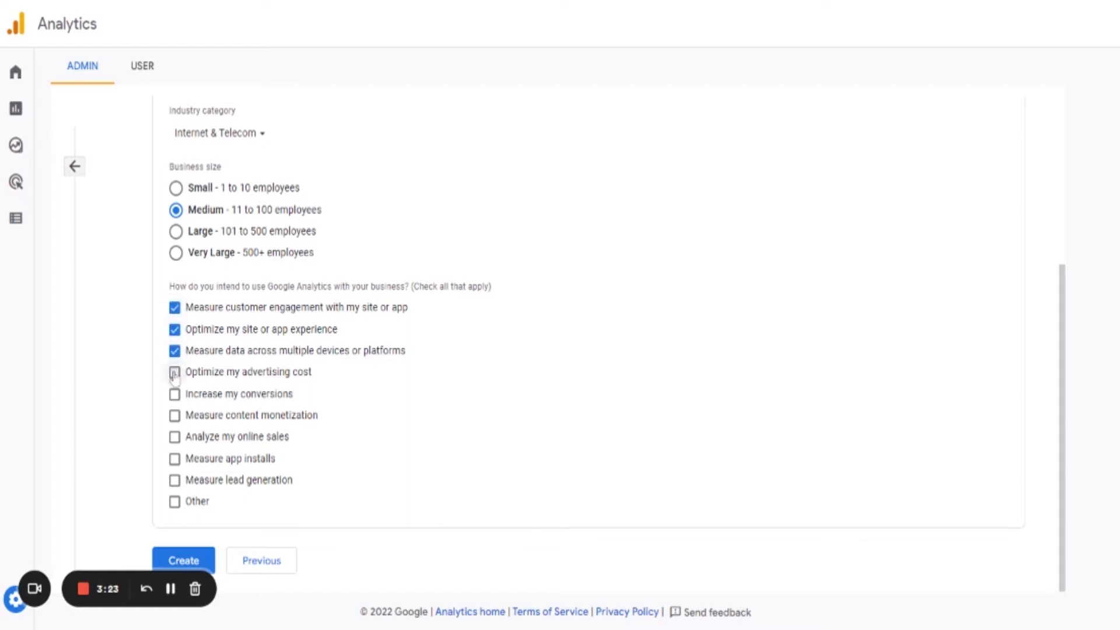
click(175, 372)
click(174, 394)
click(174, 415)
click(175, 437)
click(175, 459)
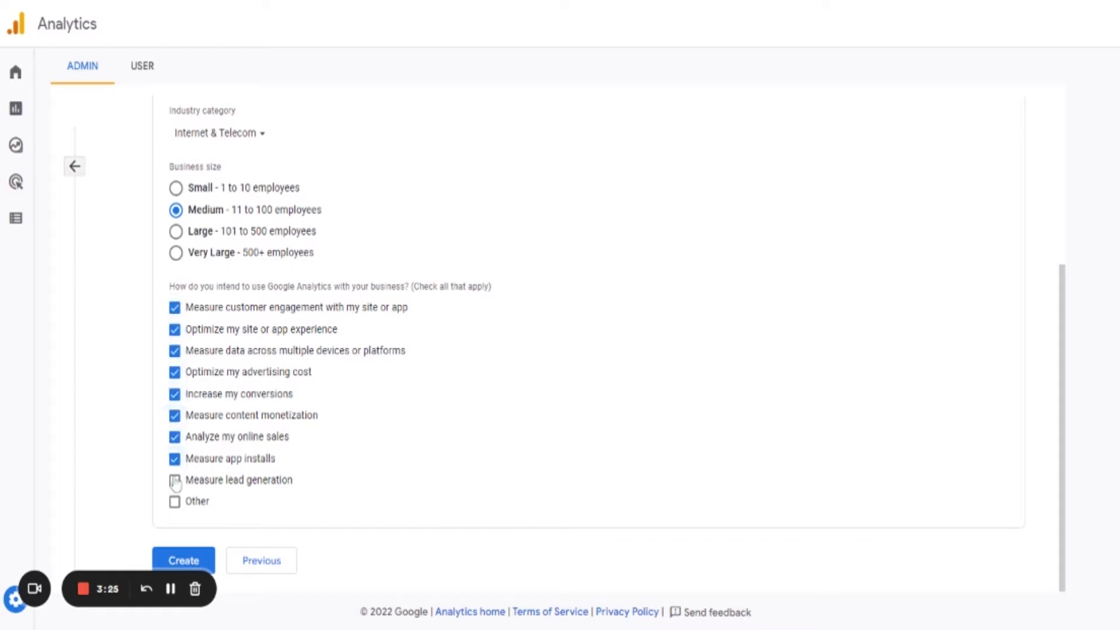
click(174, 481)
Create the account and accept the Google Analytics terms of service for India, including the GDPR Data Processing Terms.
click(184, 561)
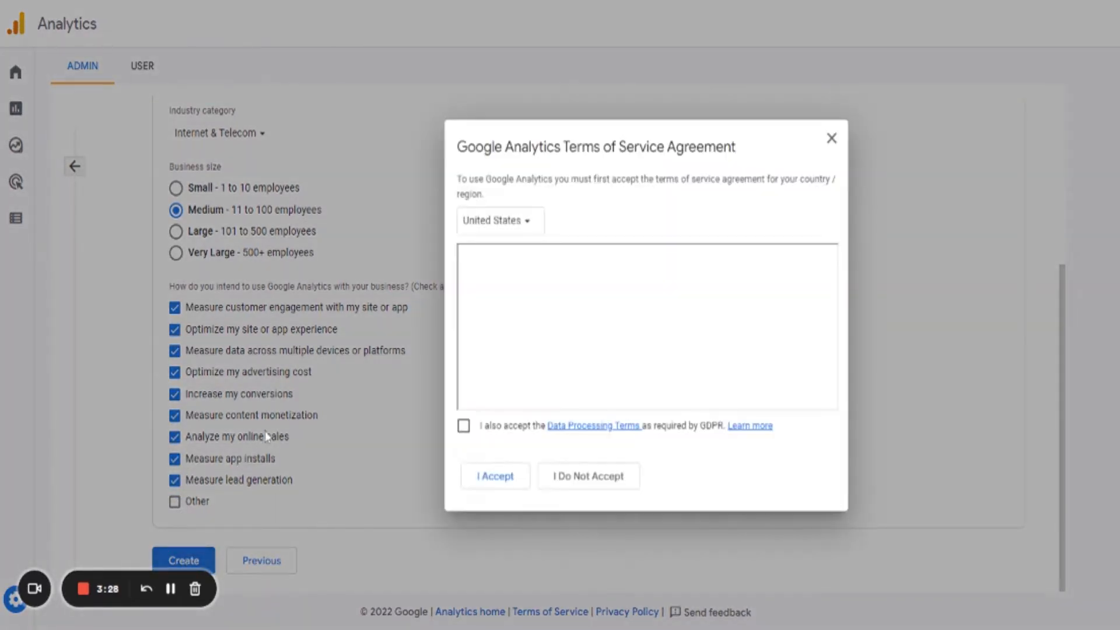
click(510, 225)
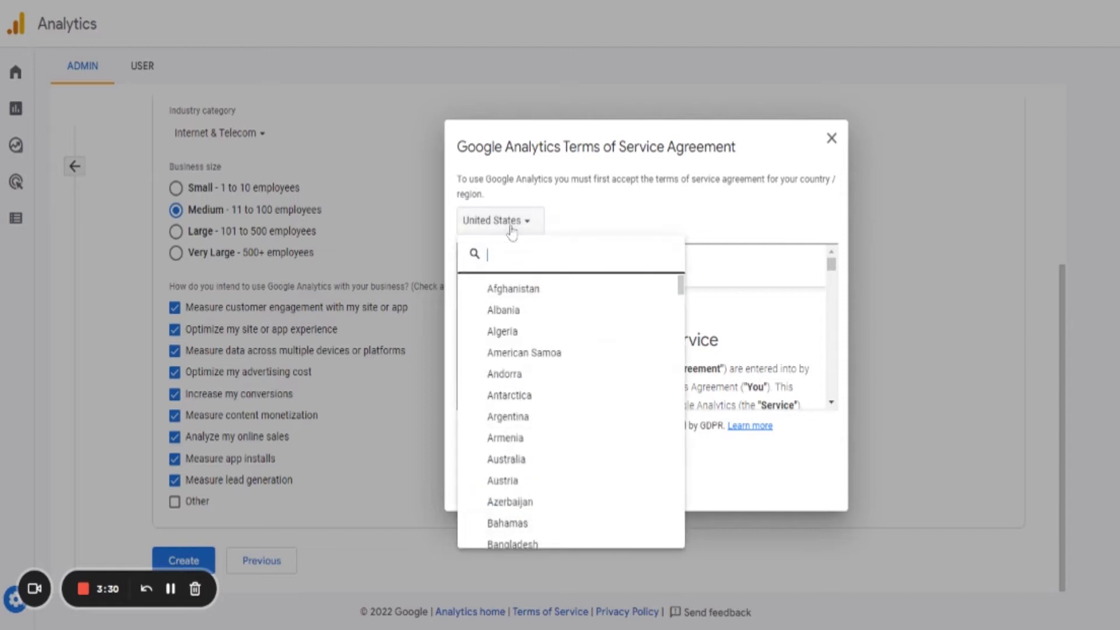
click(563, 211)
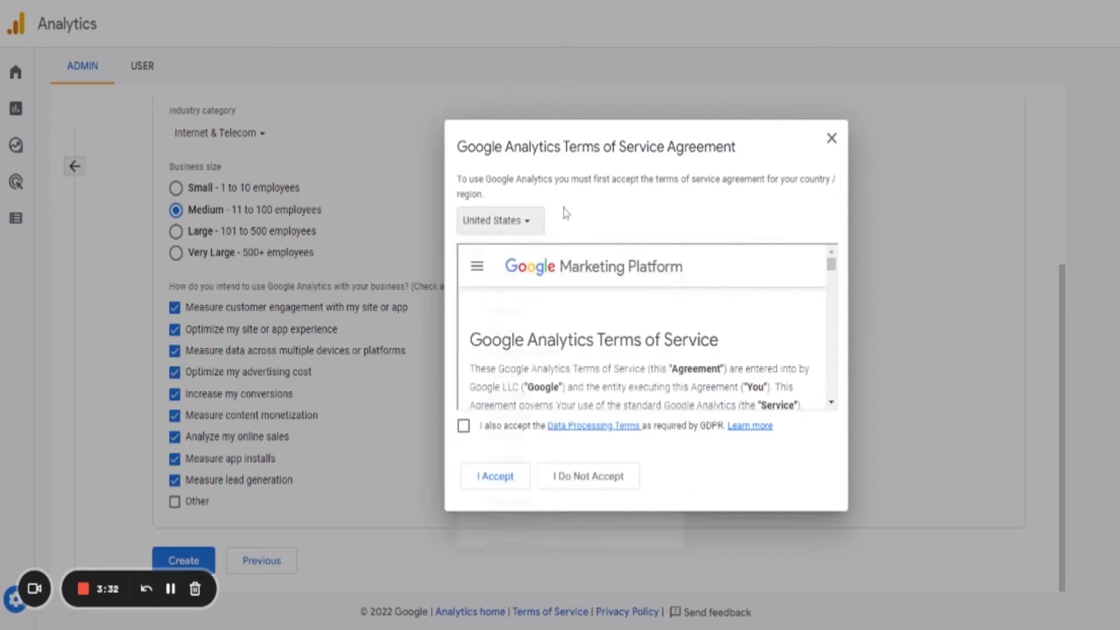
click(513, 224)
text(in)
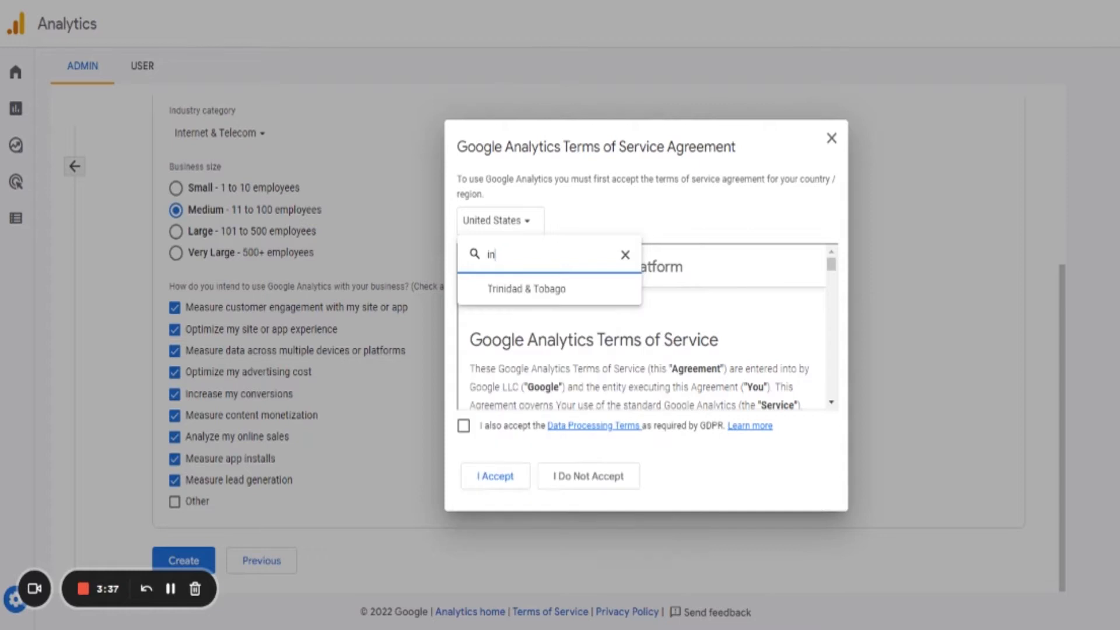
text(iddia)
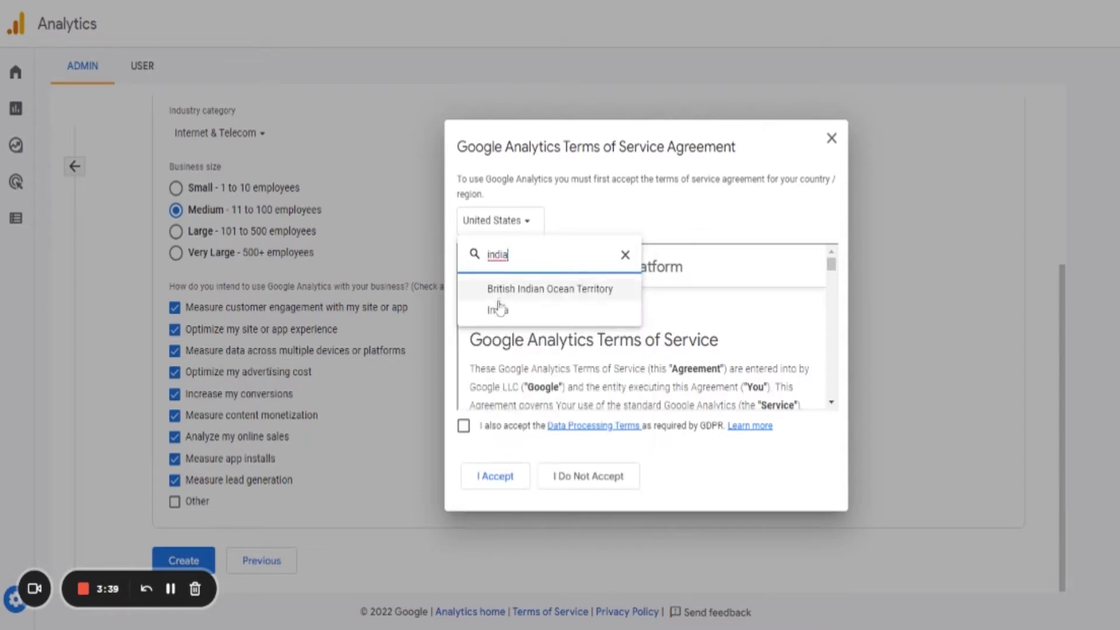
click(496, 310)
click(464, 426)
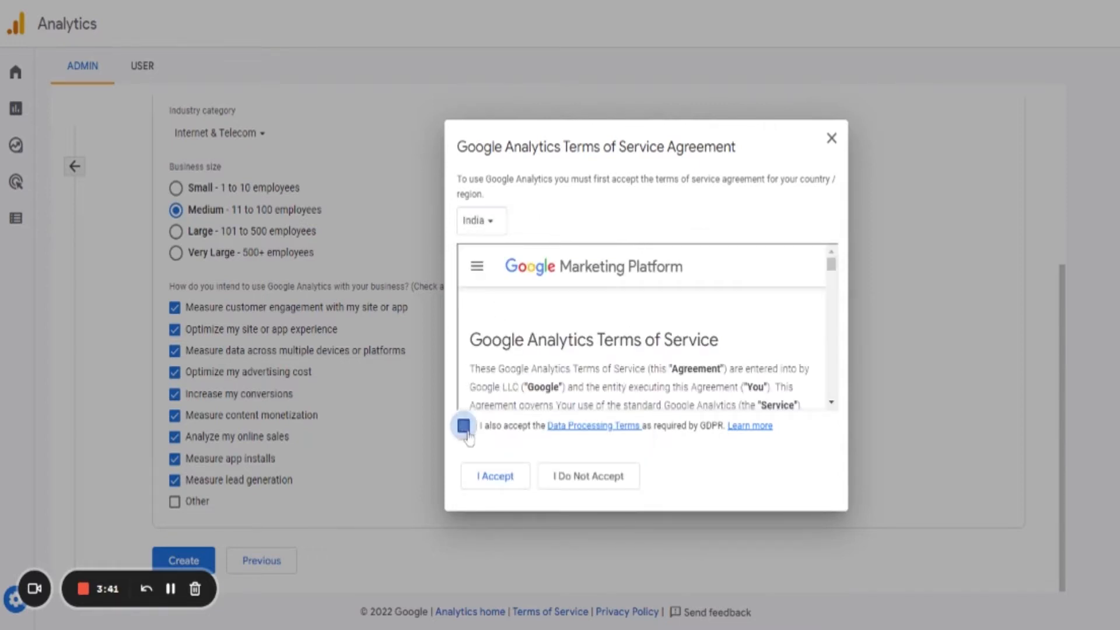
click(487, 477)
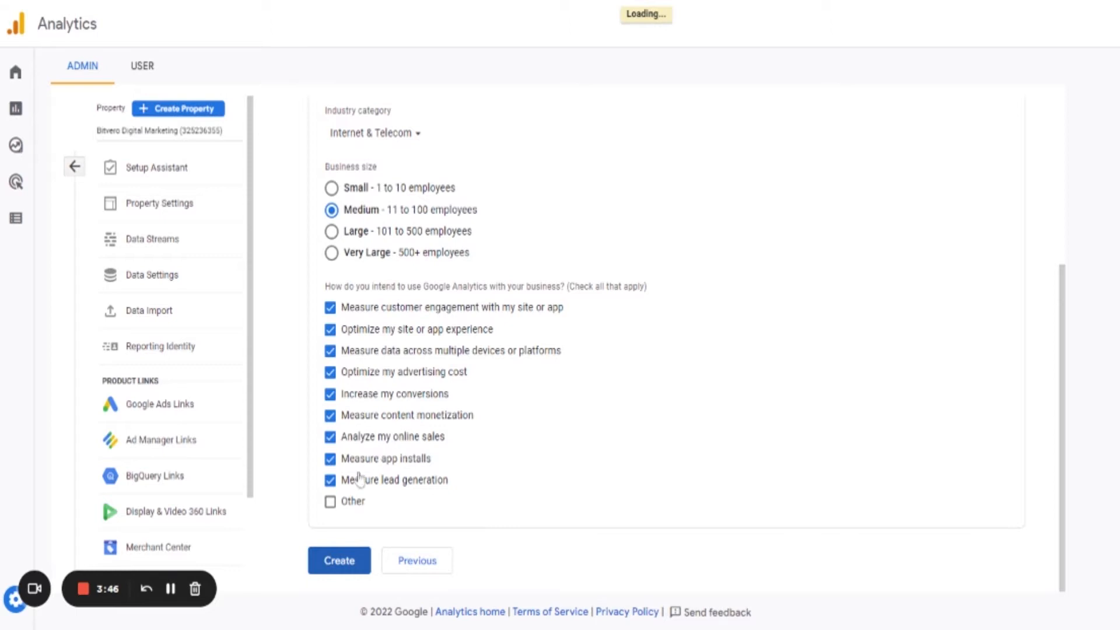
click(343, 554)
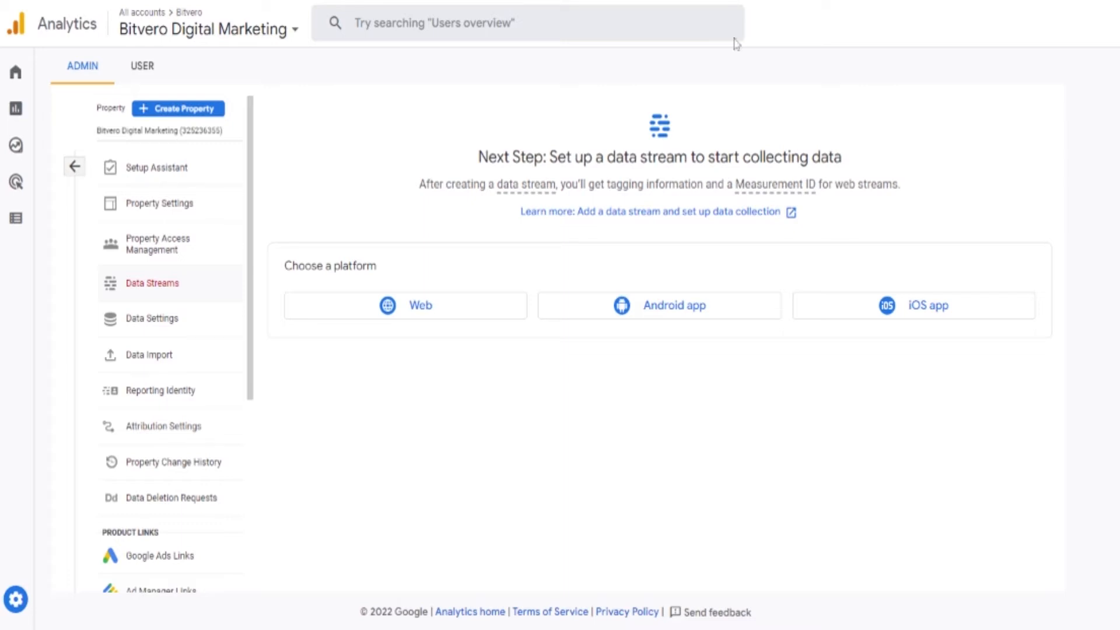
click(426, 315)
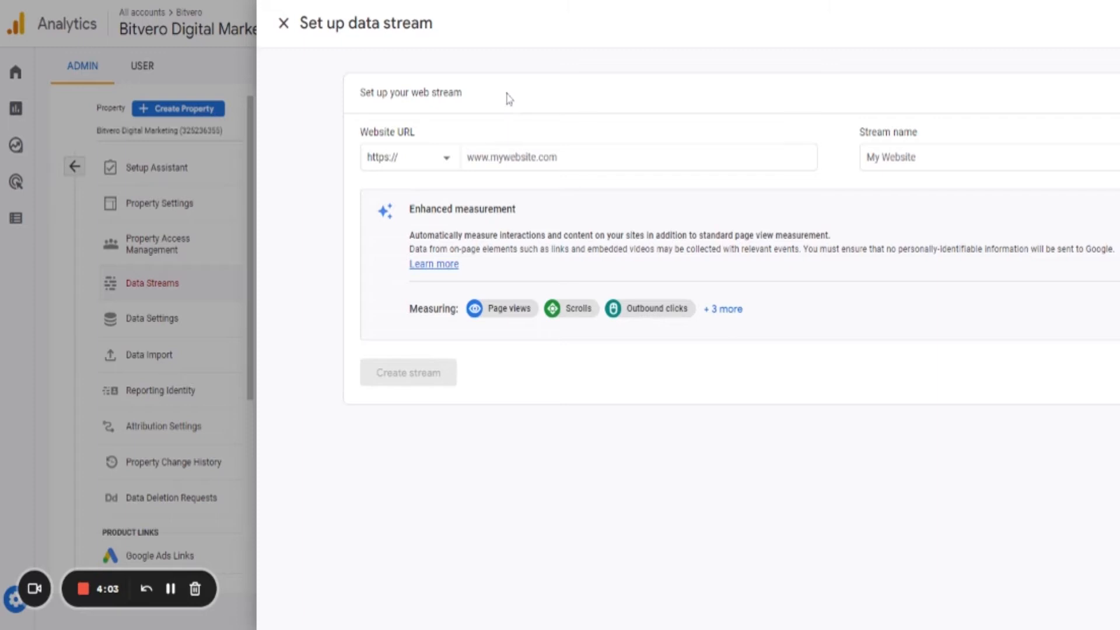
click(513, 149)
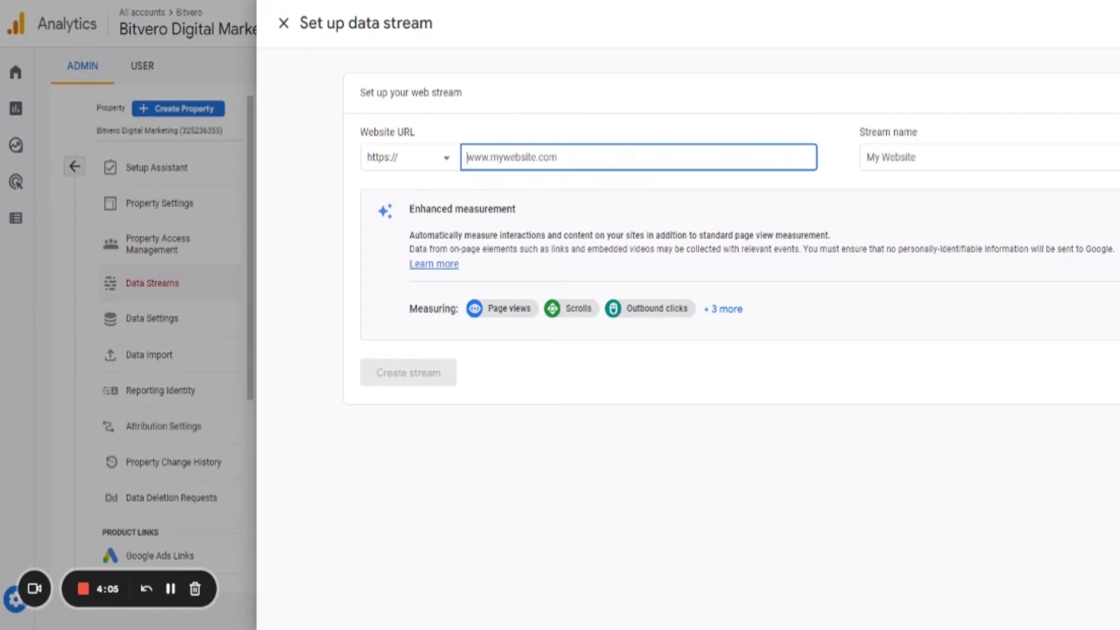
text(www.bitvero.in)
key(Tab)
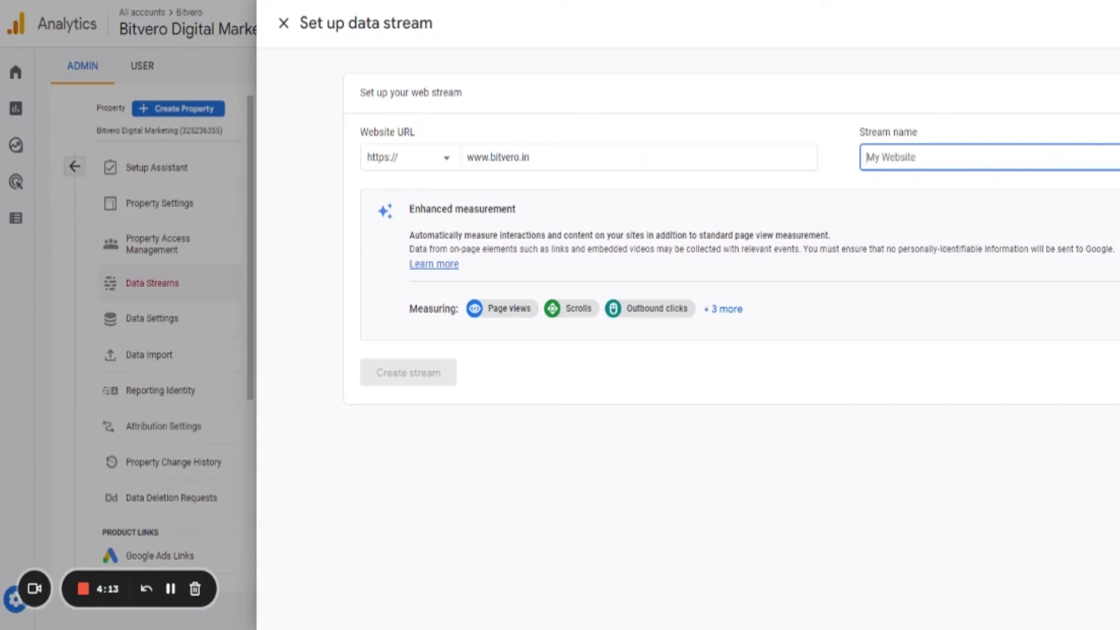
text(Bitvero D)
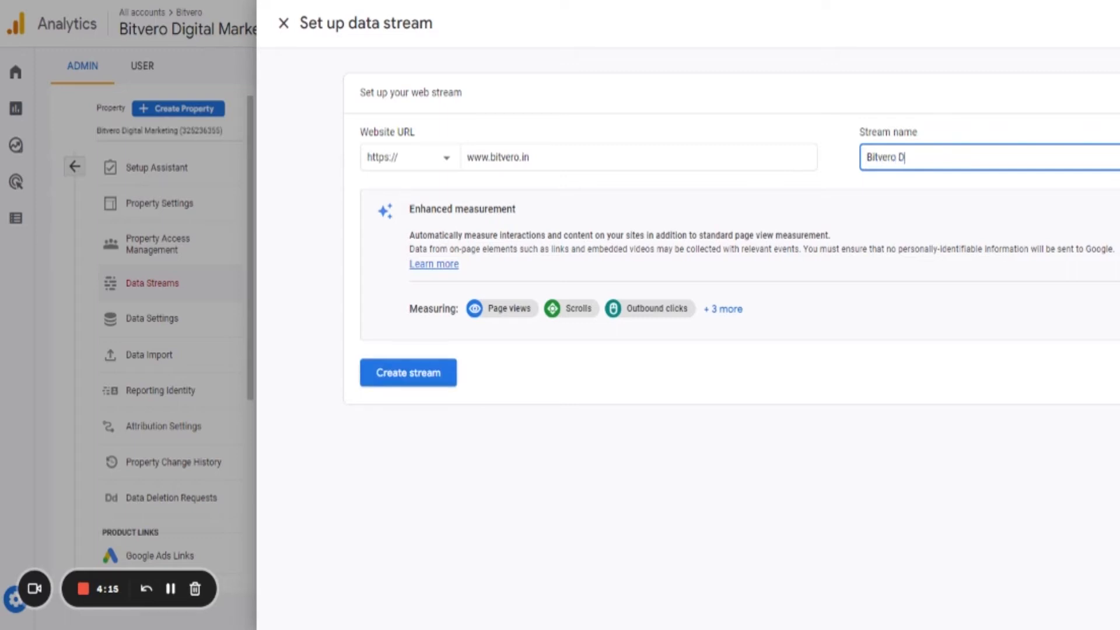
text(igital Marketing)
click(426, 379)
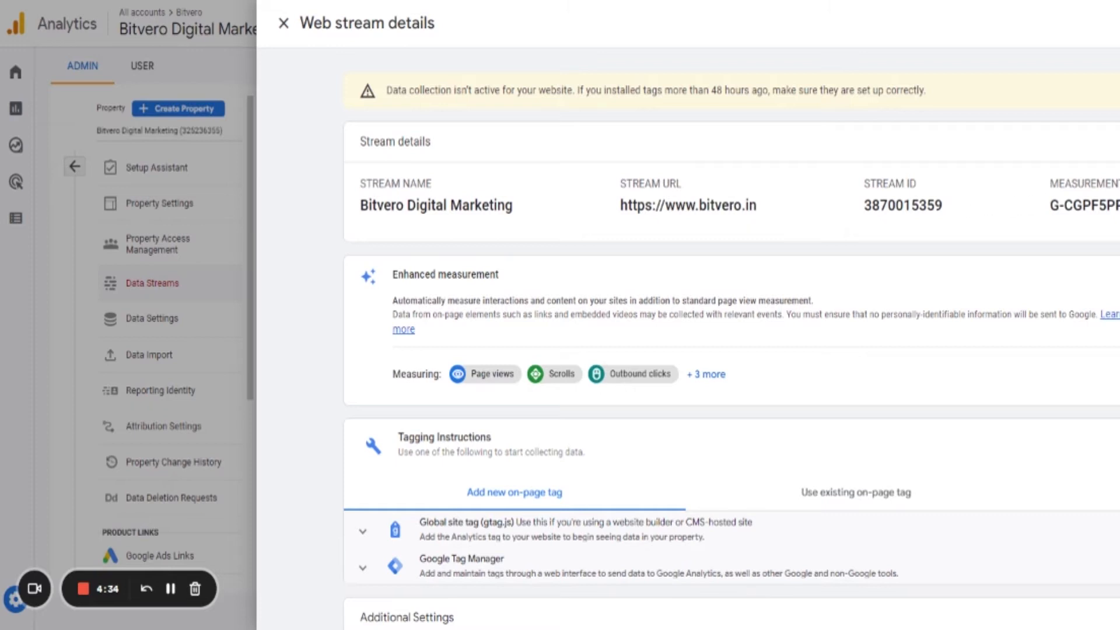
Review the web stream details and compare the new and existing on-page tag instructions.
scroll(389, 368, down, 3)
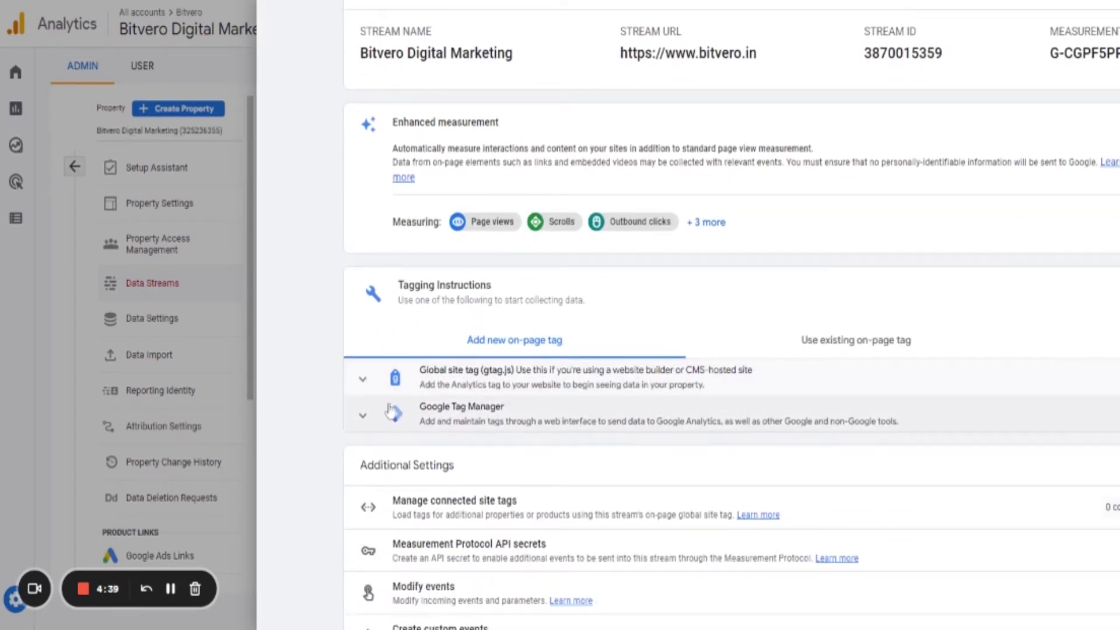
scroll(341, 402, up, 3)
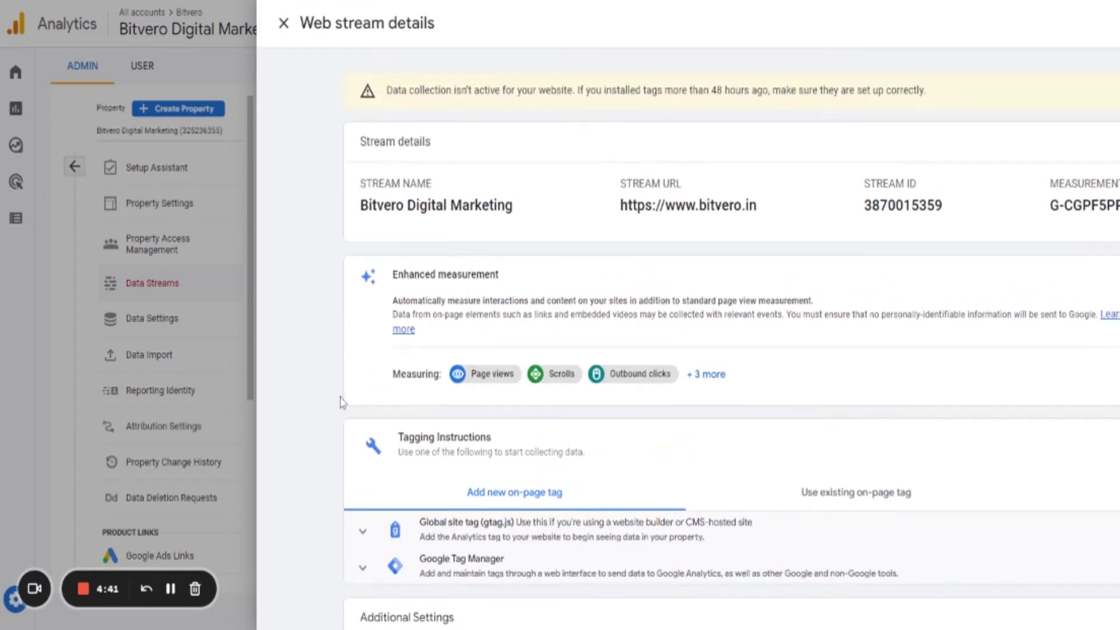
scroll(344, 403, up, 1)
scroll(408, 339, down, 3)
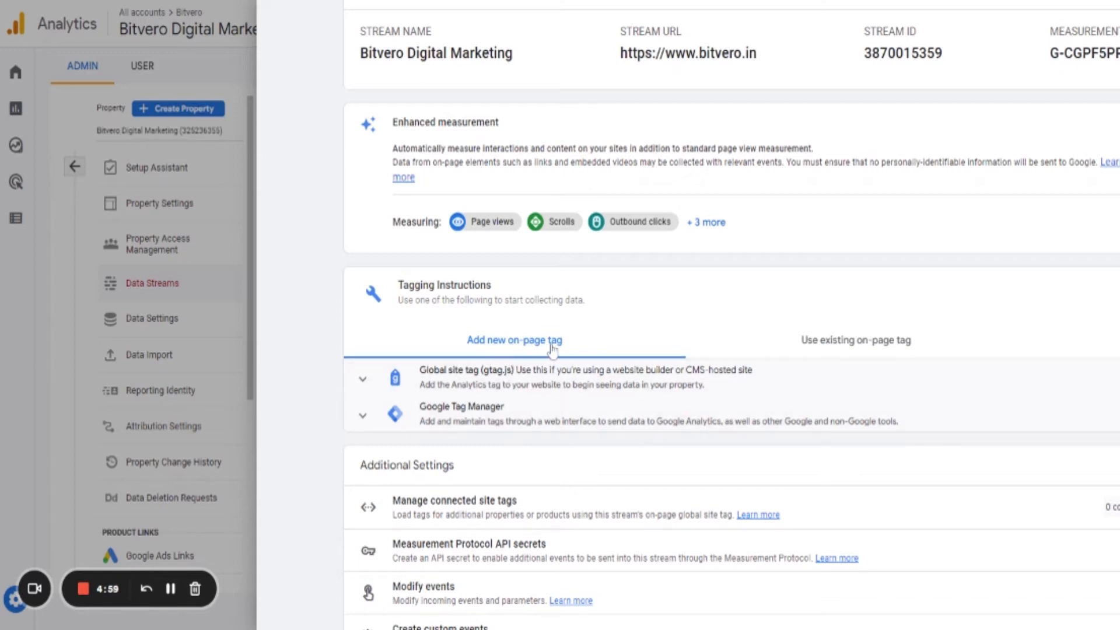
click(881, 354)
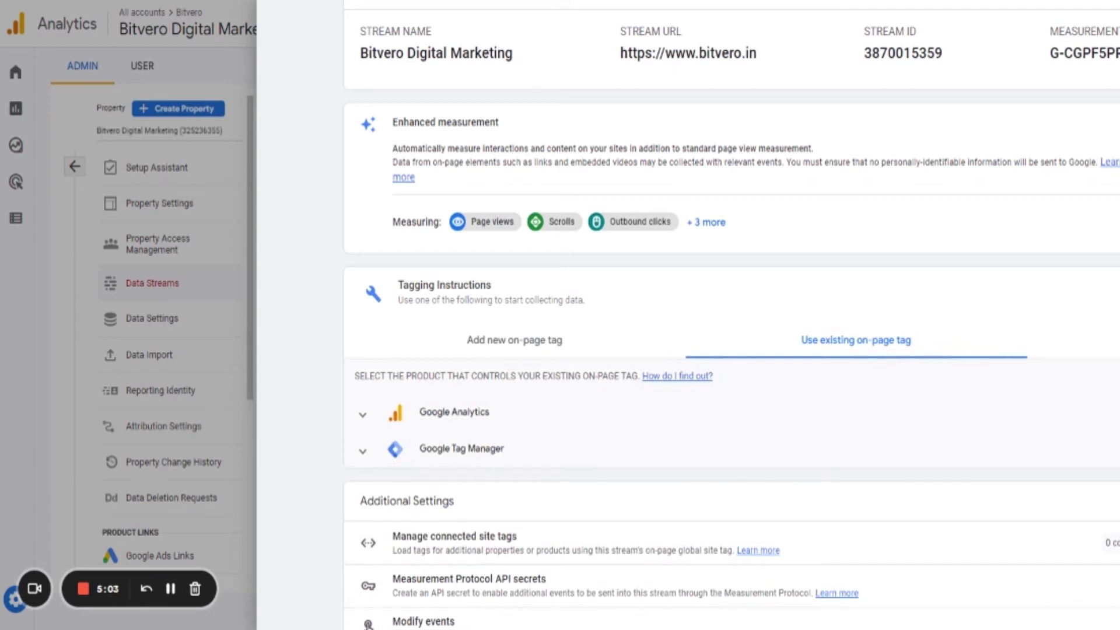
click(519, 354)
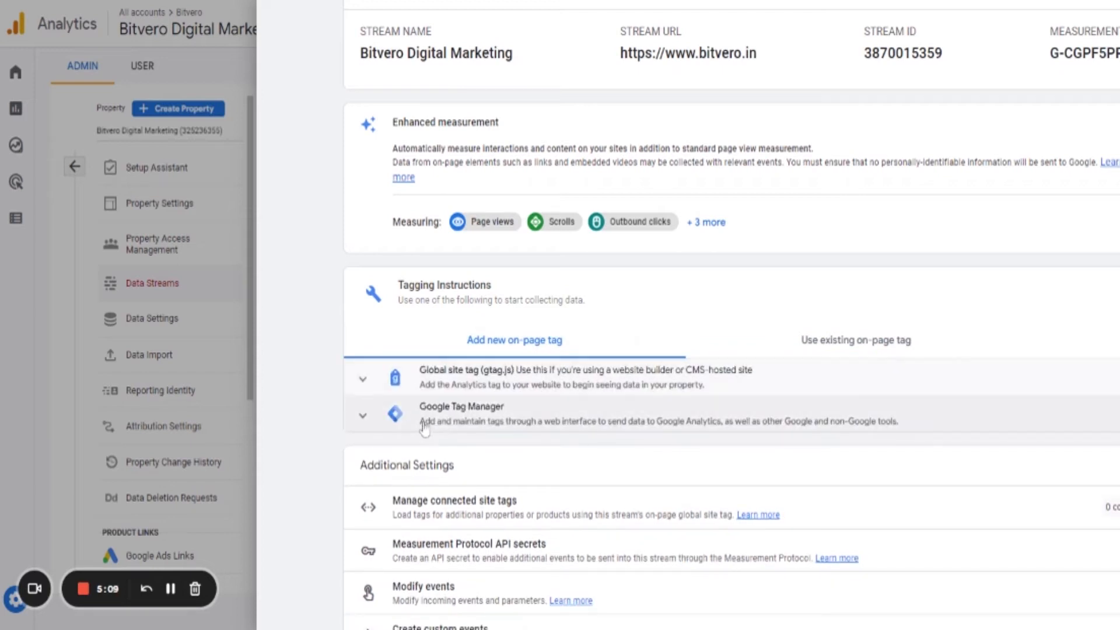
click(829, 350)
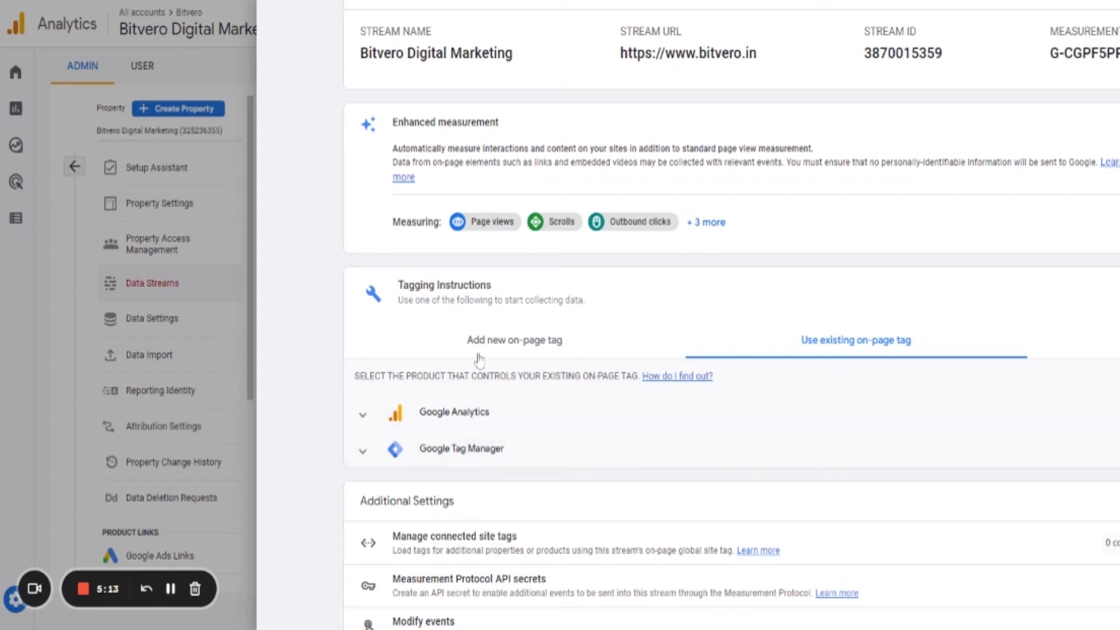
click(516, 350)
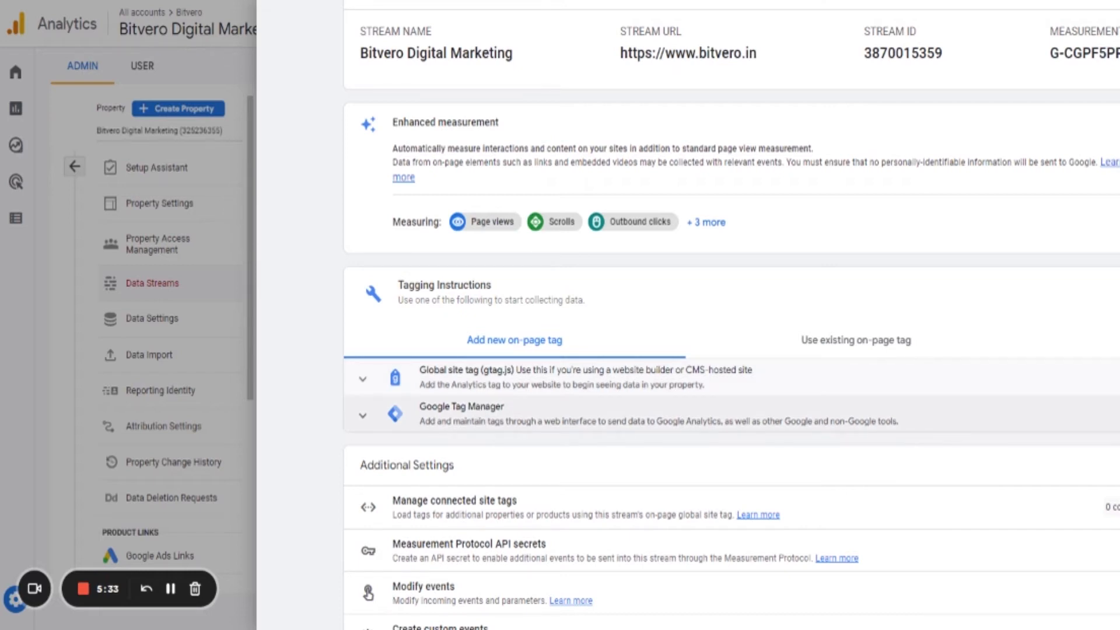
Expand and review the Google Tag Manager tagging option for the stream.
click(364, 418)
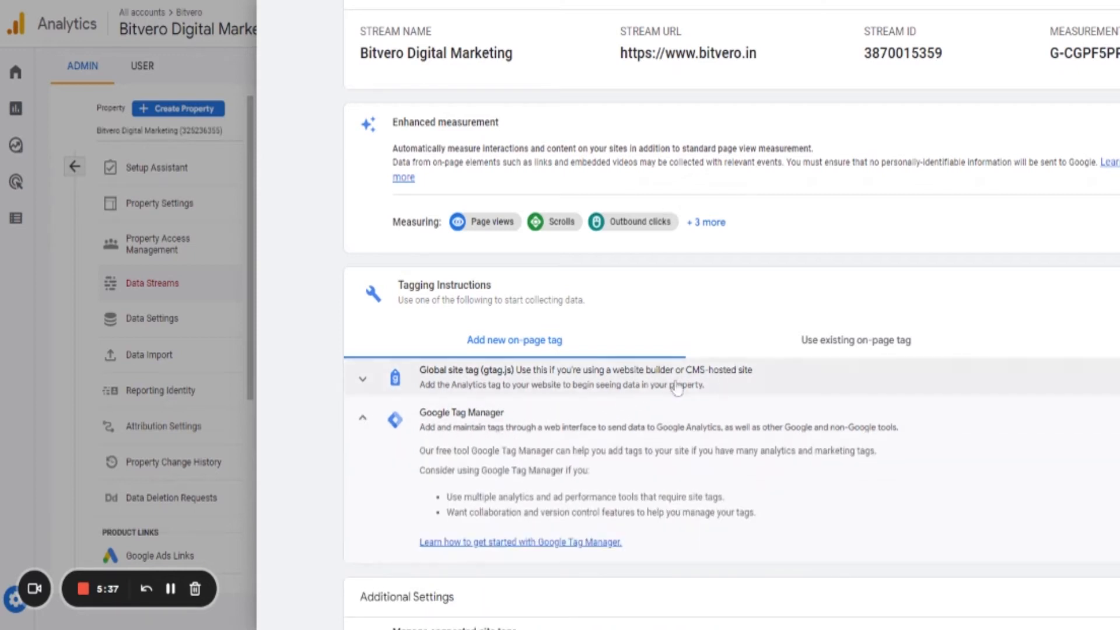
click(364, 421)
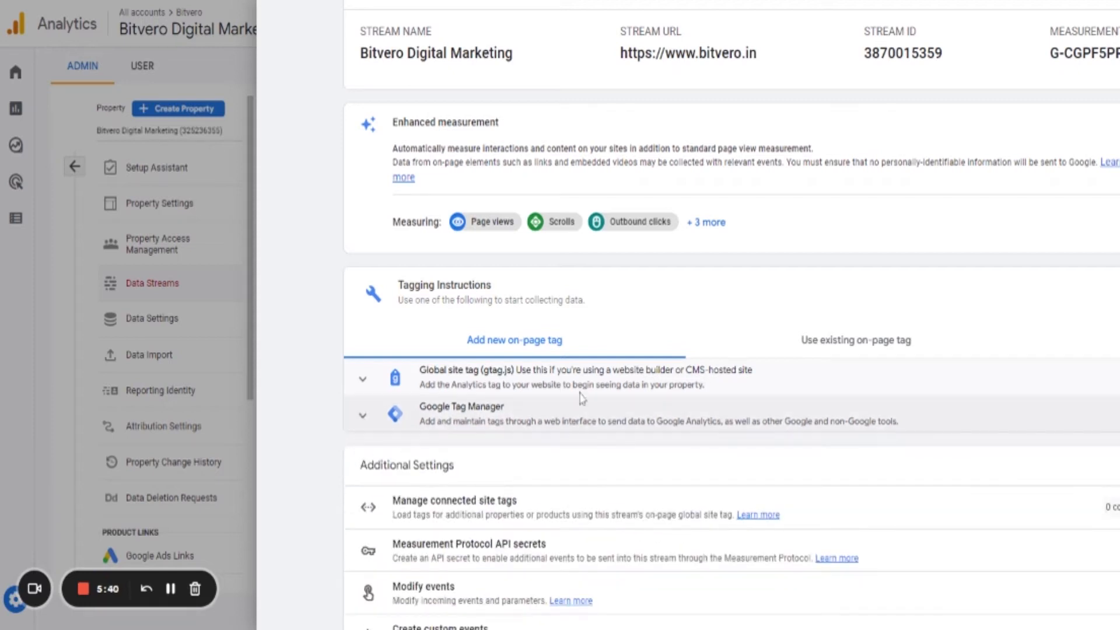
click(172, 591)
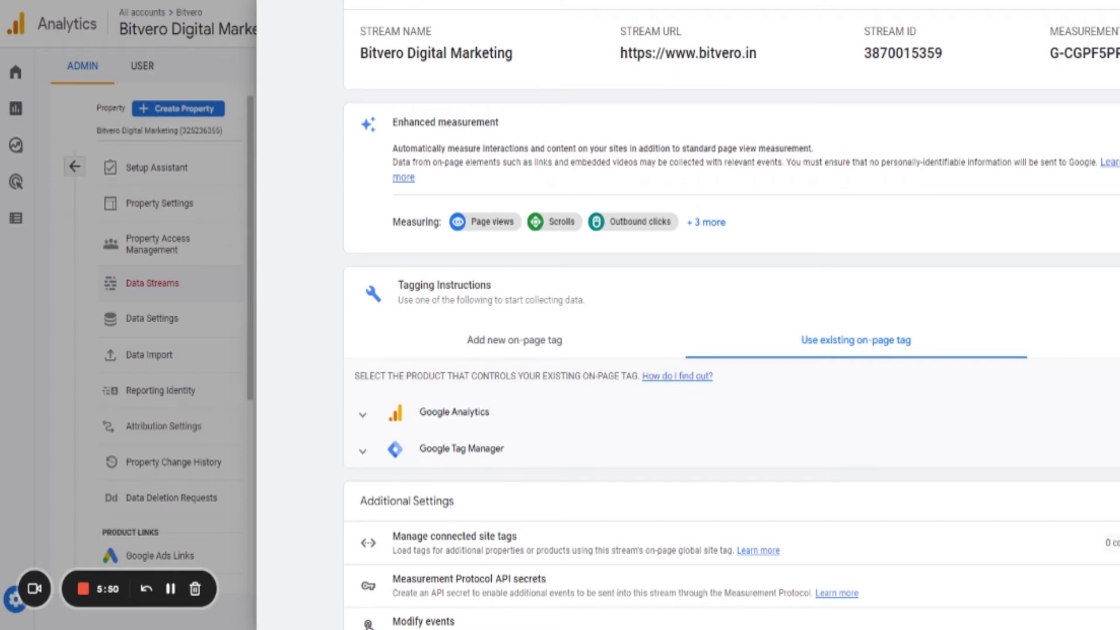
scroll(295, 508, down, 2)
scroll(294, 507, up, 4)
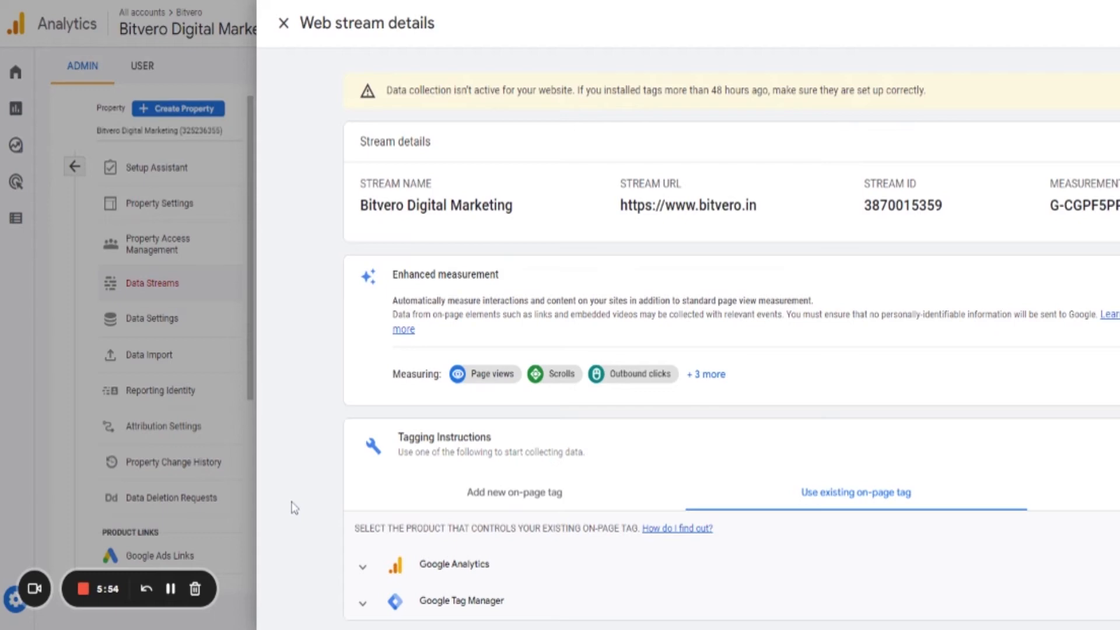
scroll(298, 481, down, 3)
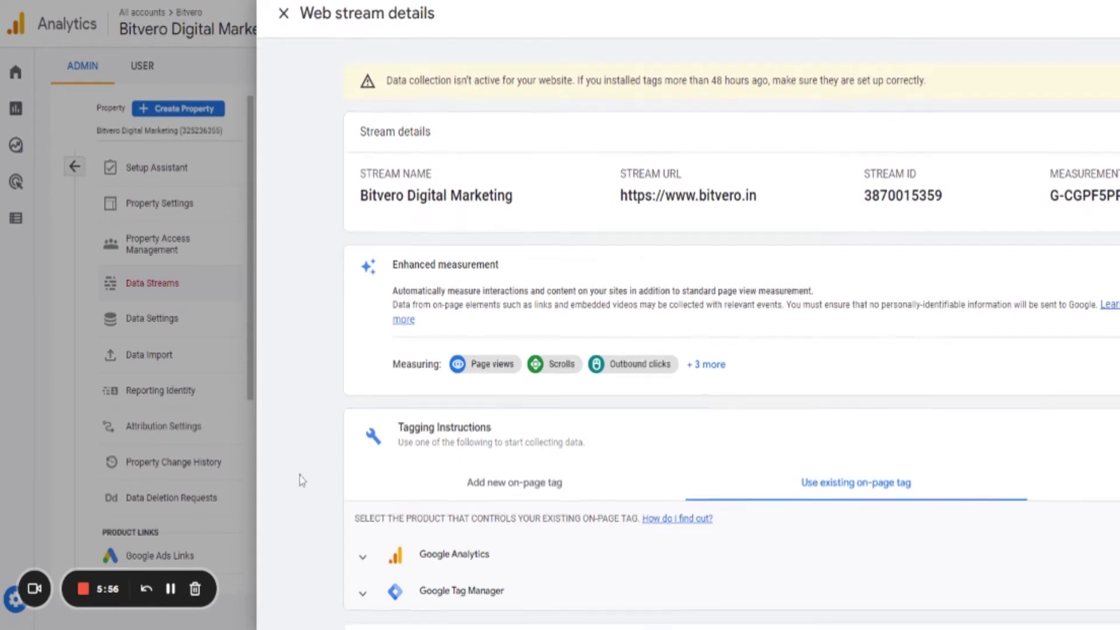
scroll(303, 482, up, 2)
scroll(302, 483, down, 2)
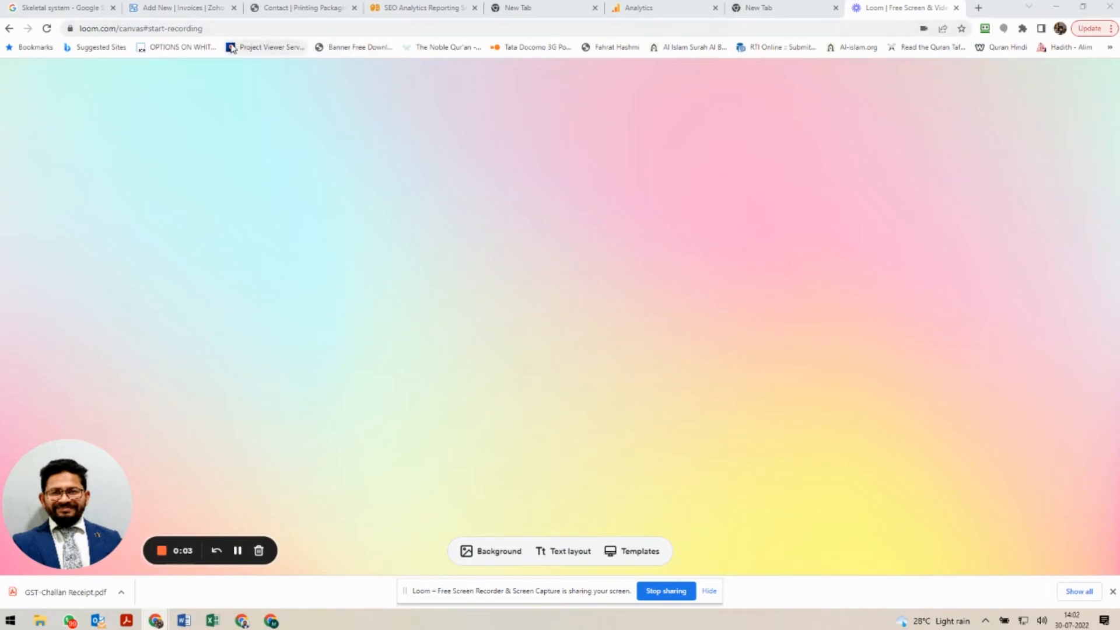
Switch to the browser, search for google tag manager, and open Google Tag Manager.
click(290, 29)
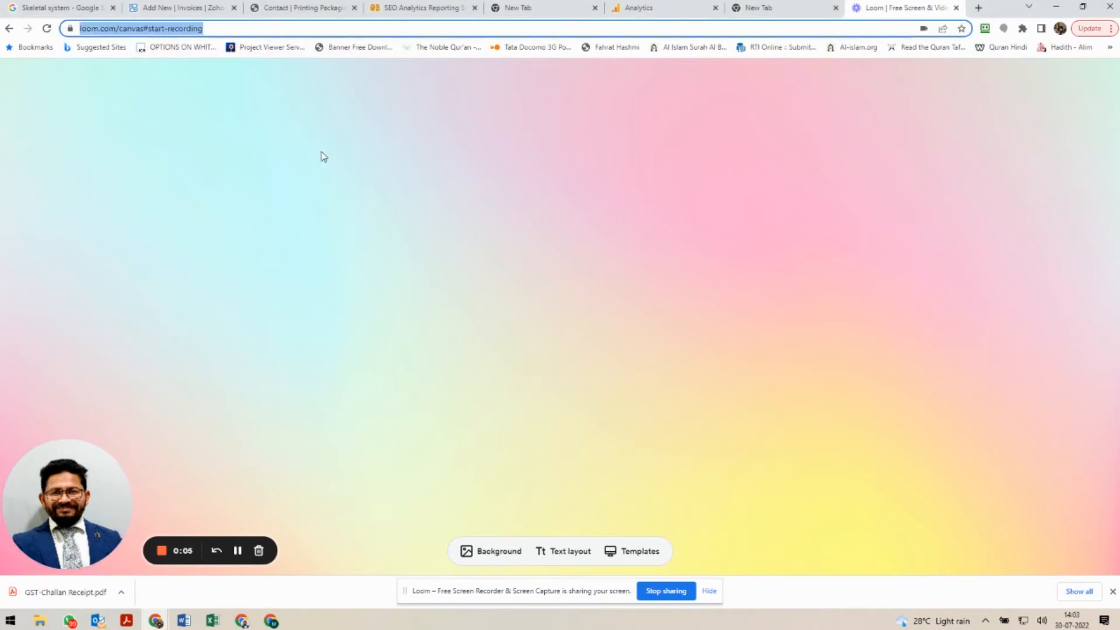
text(google tag manager)
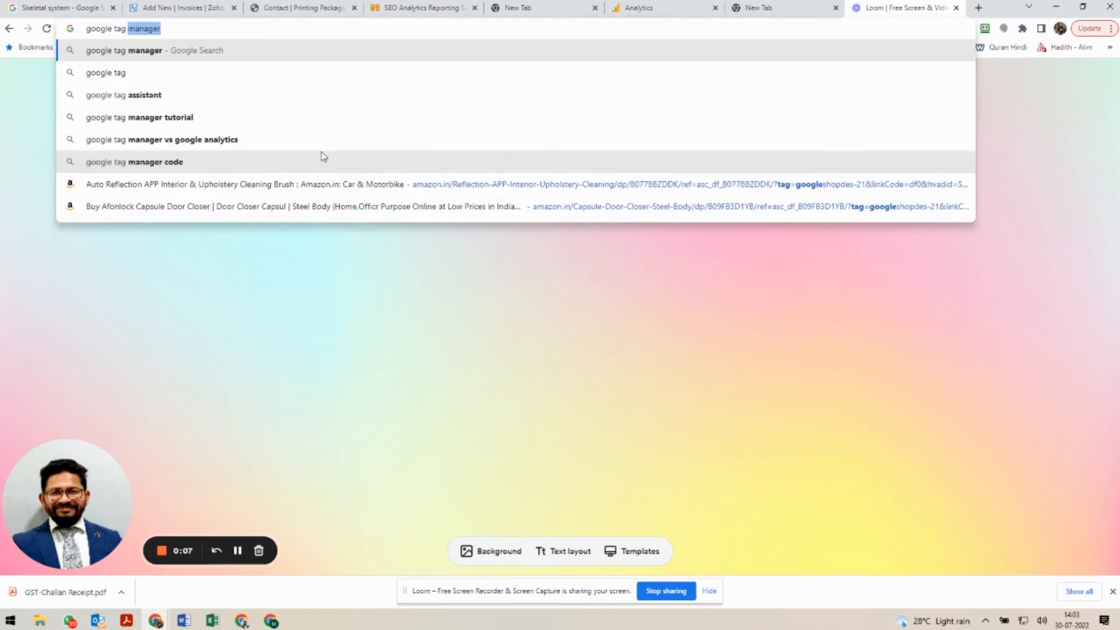
key(Return)
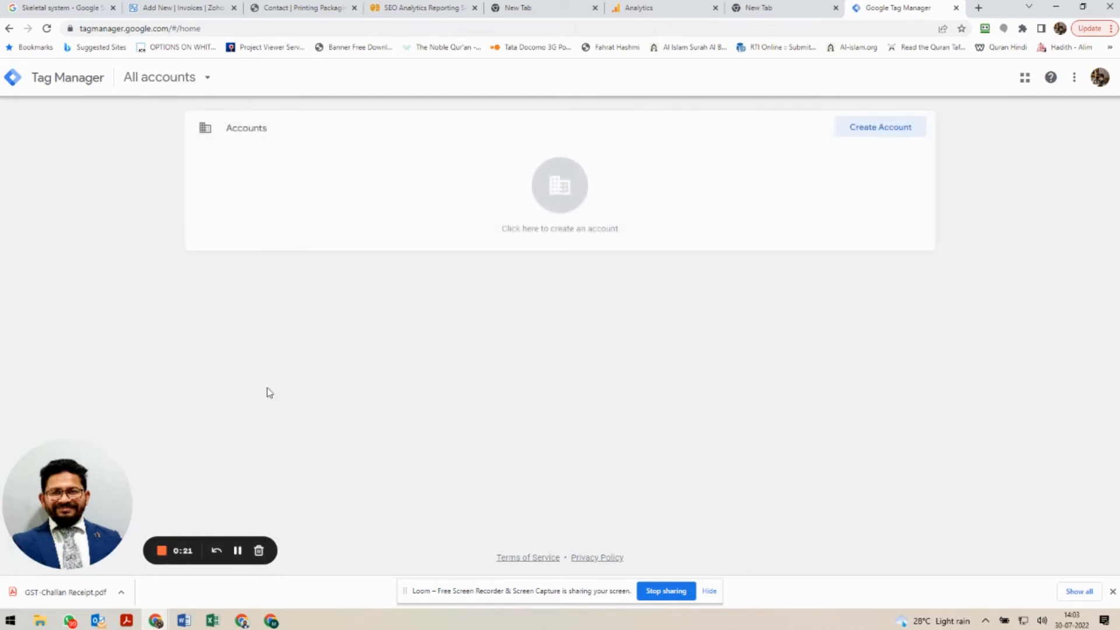
click(237, 550)
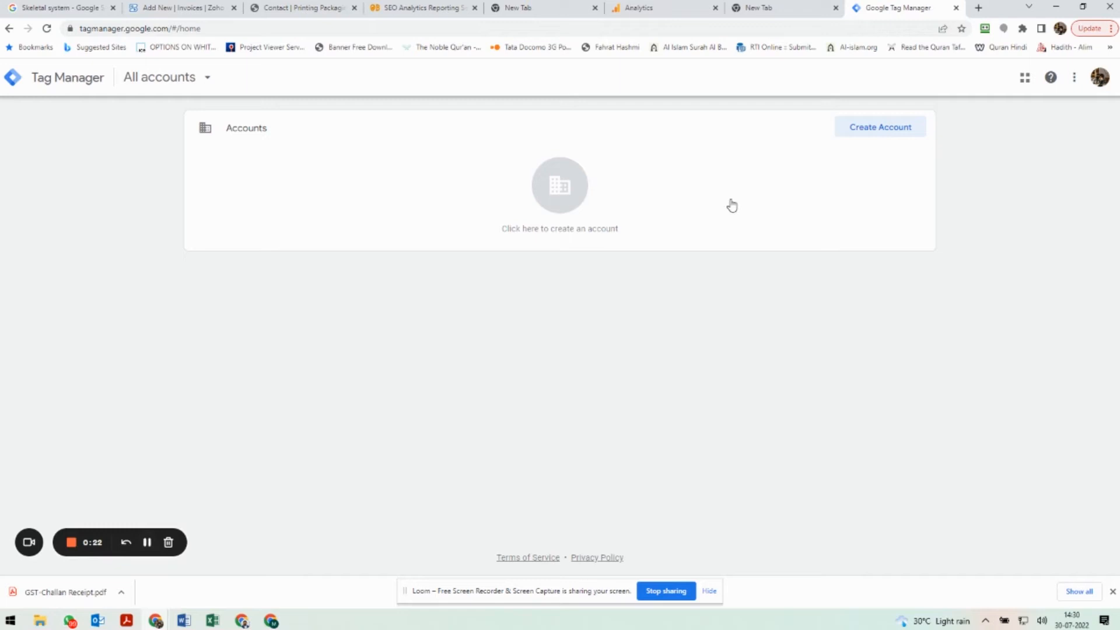
Start a new Tag Manager account named Bitvero.
click(872, 129)
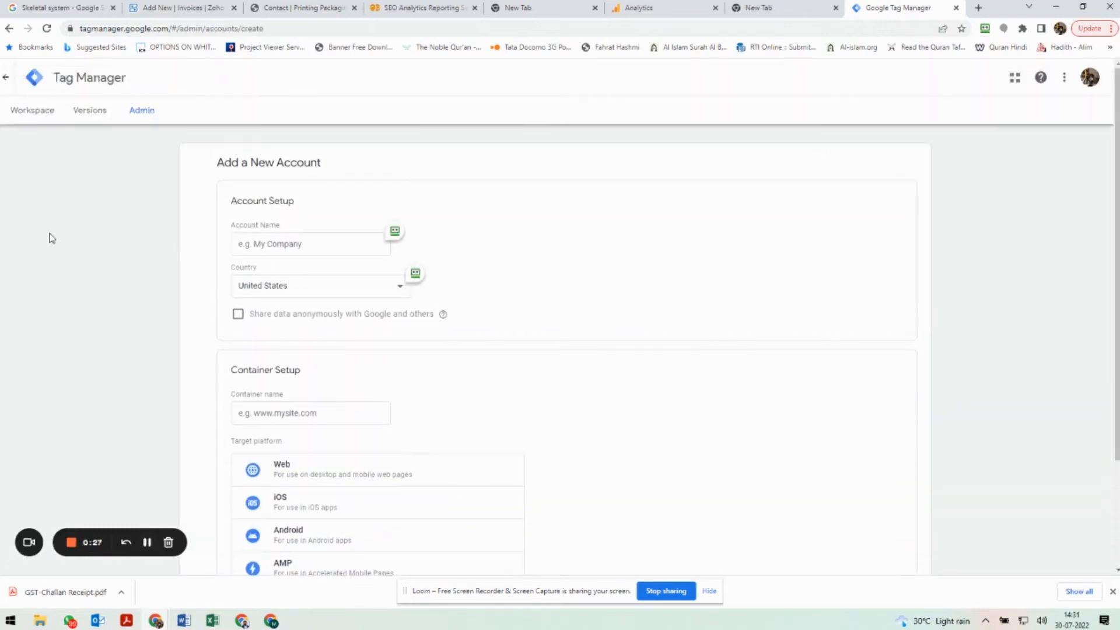
click(372, 245)
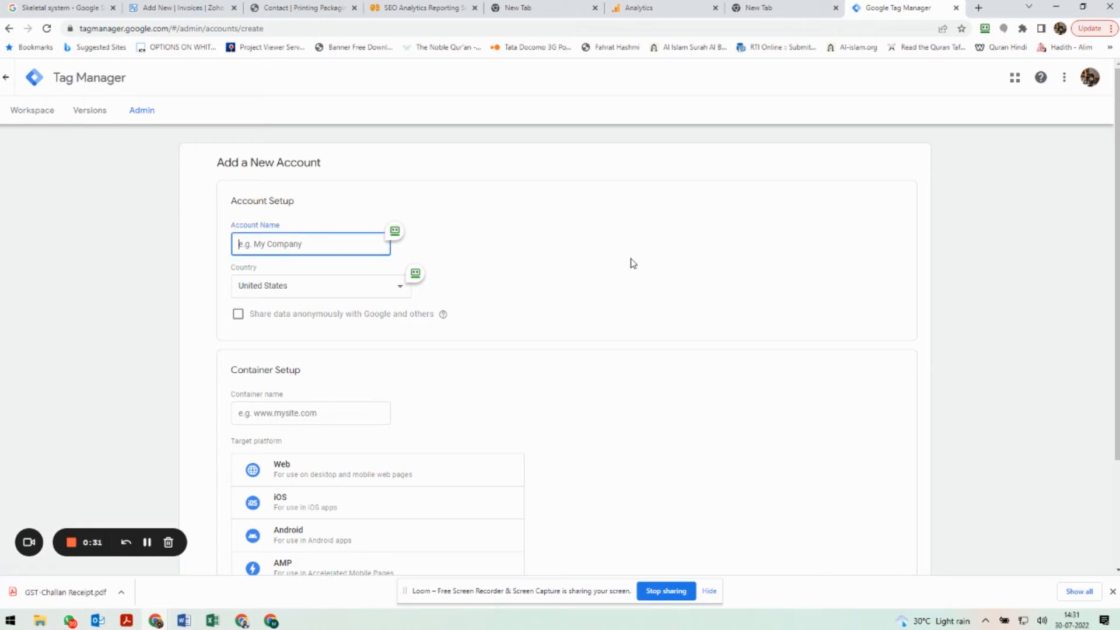
text(Bitvero)
Set the Tag Manager account country to India.
click(366, 293)
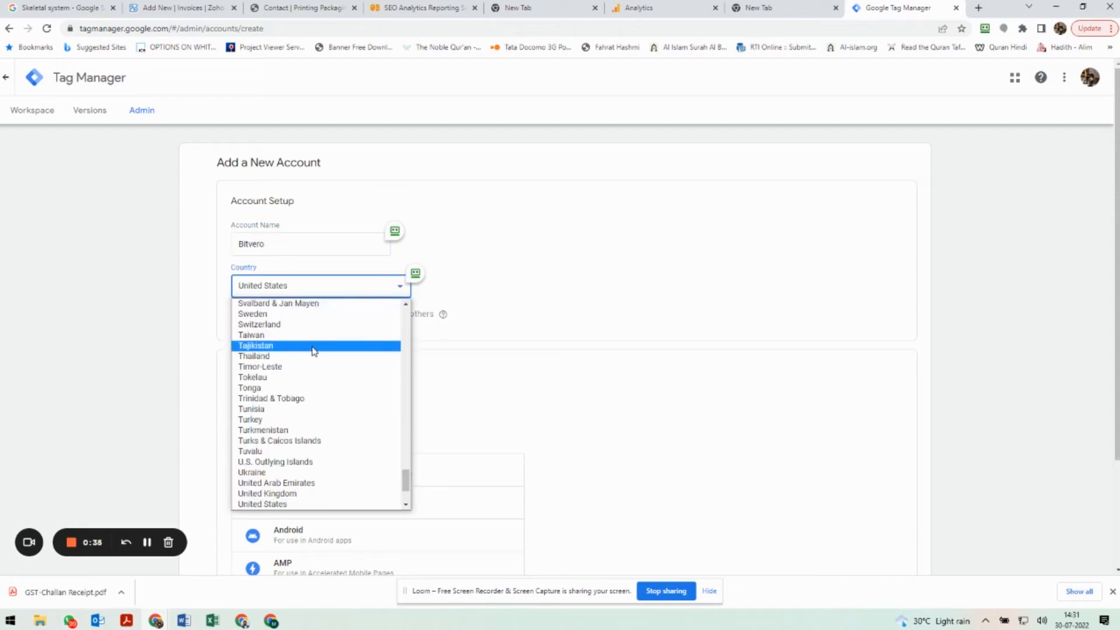
scroll(314, 350, down, 2)
scroll(315, 353, up, 10)
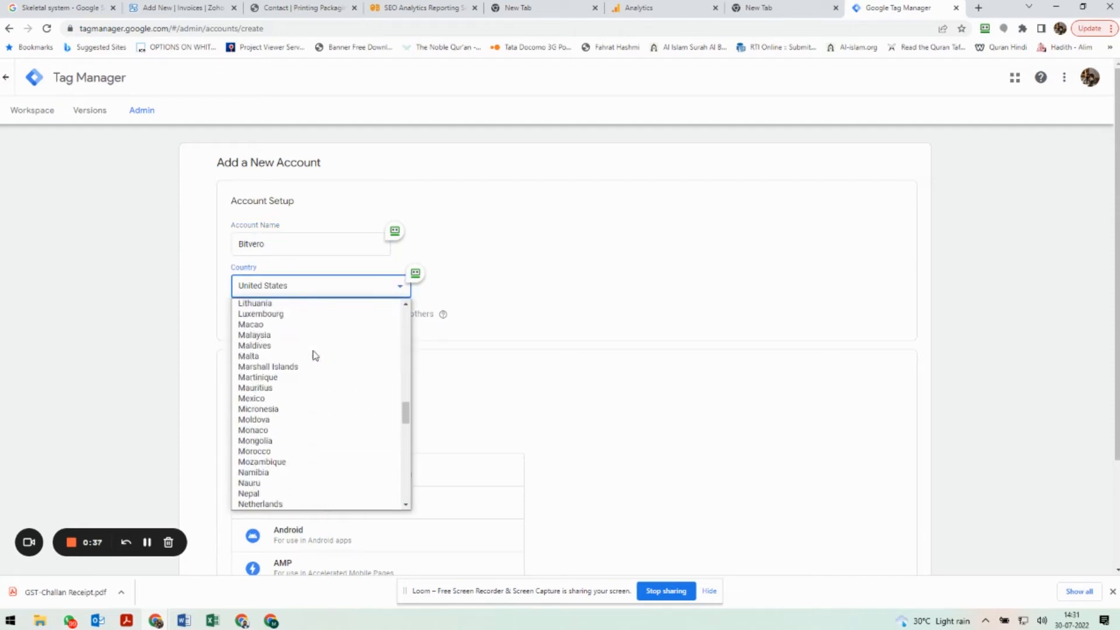
scroll(314, 355, up, 4)
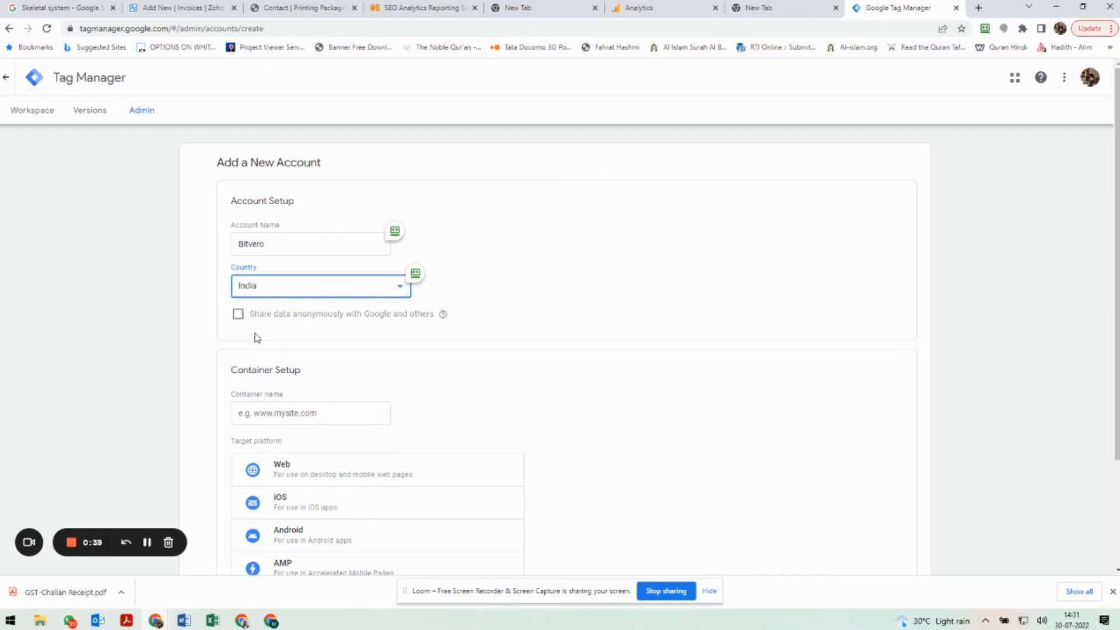
scroll(266, 348, down, 1)
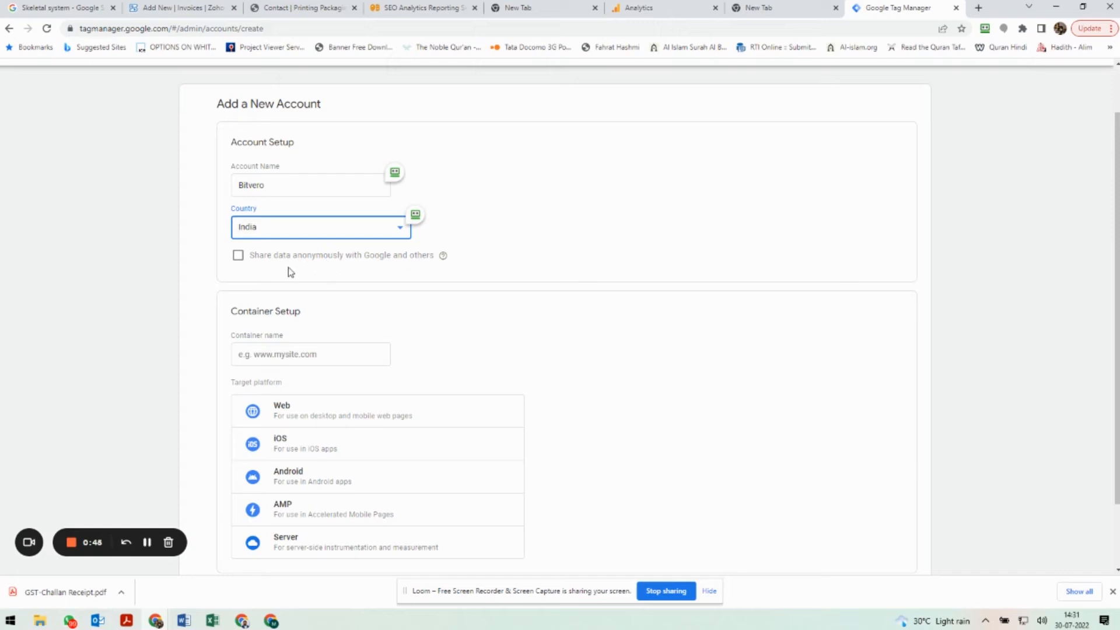
click(240, 260)
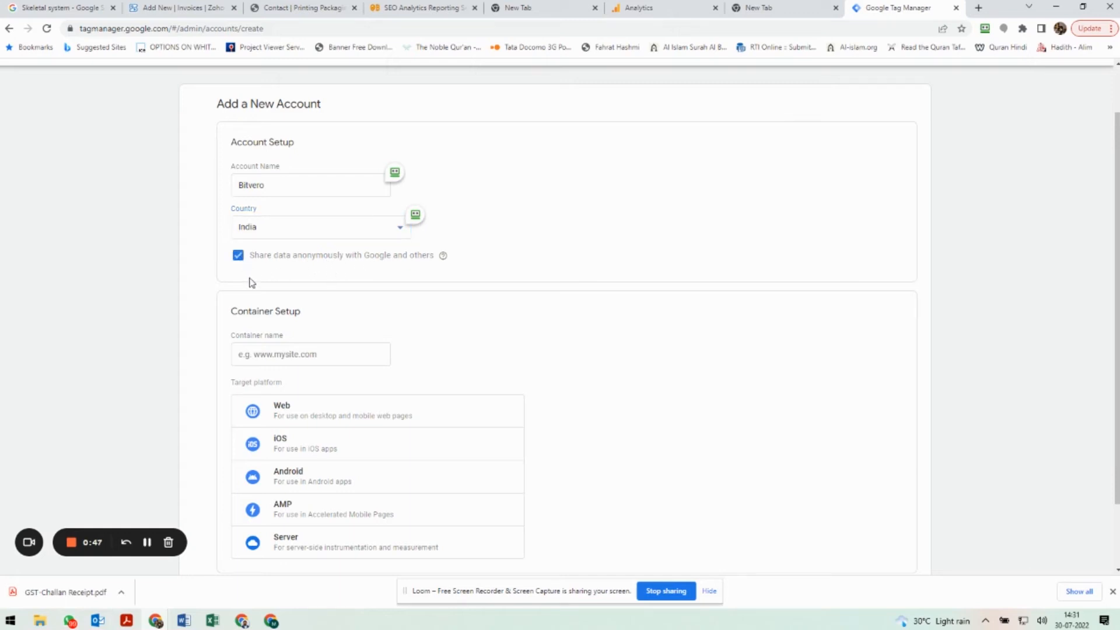
click(239, 259)
scroll(355, 343, down, 1)
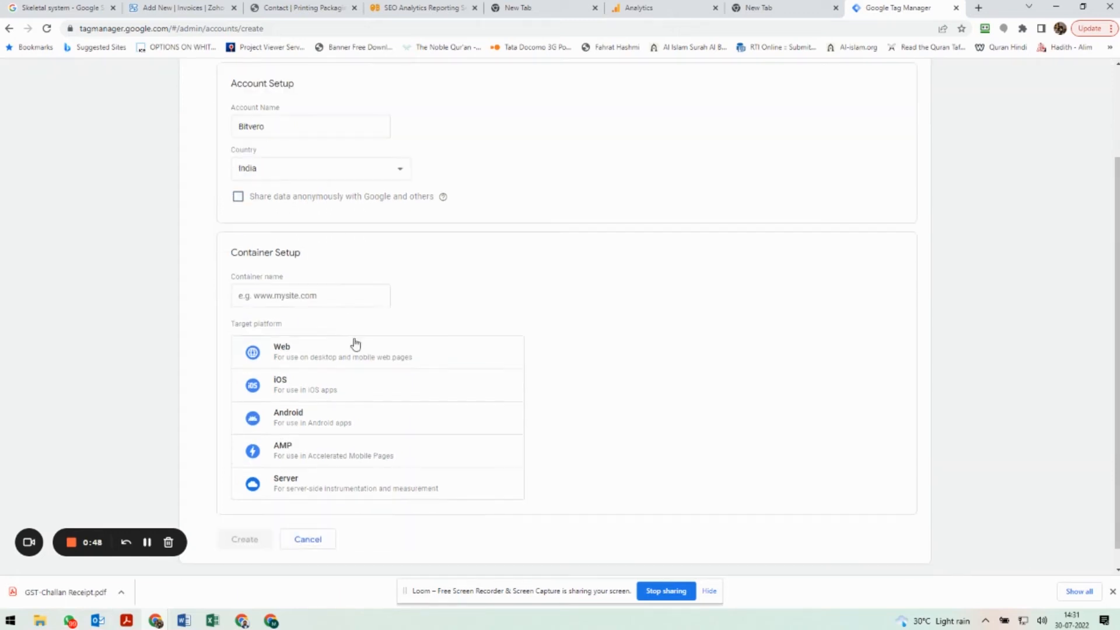
click(295, 296)
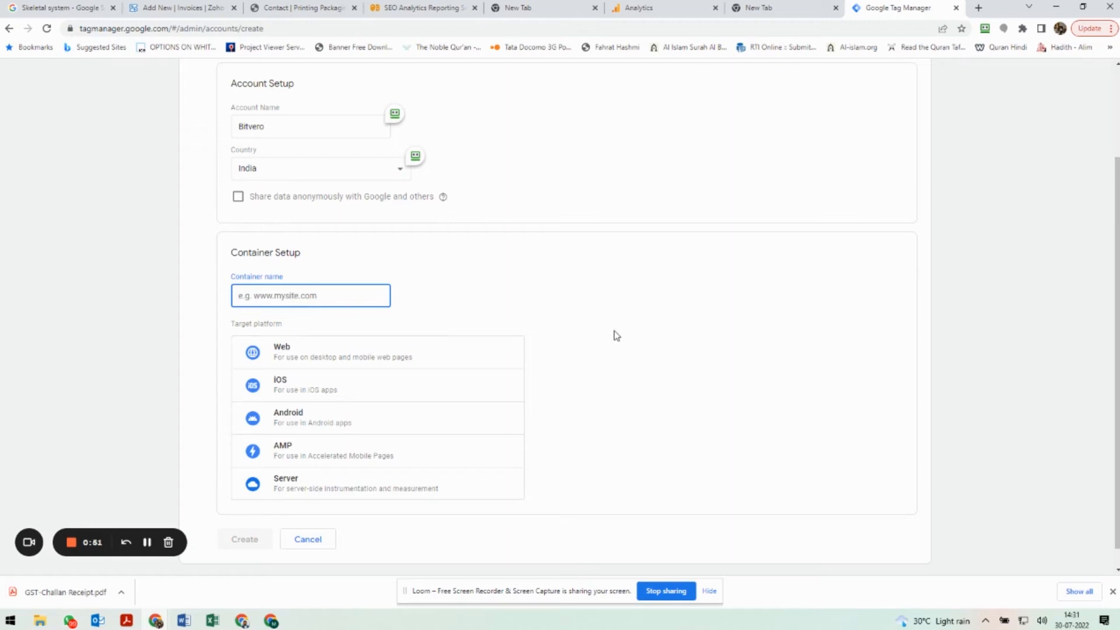
text(www.bitvero.in)
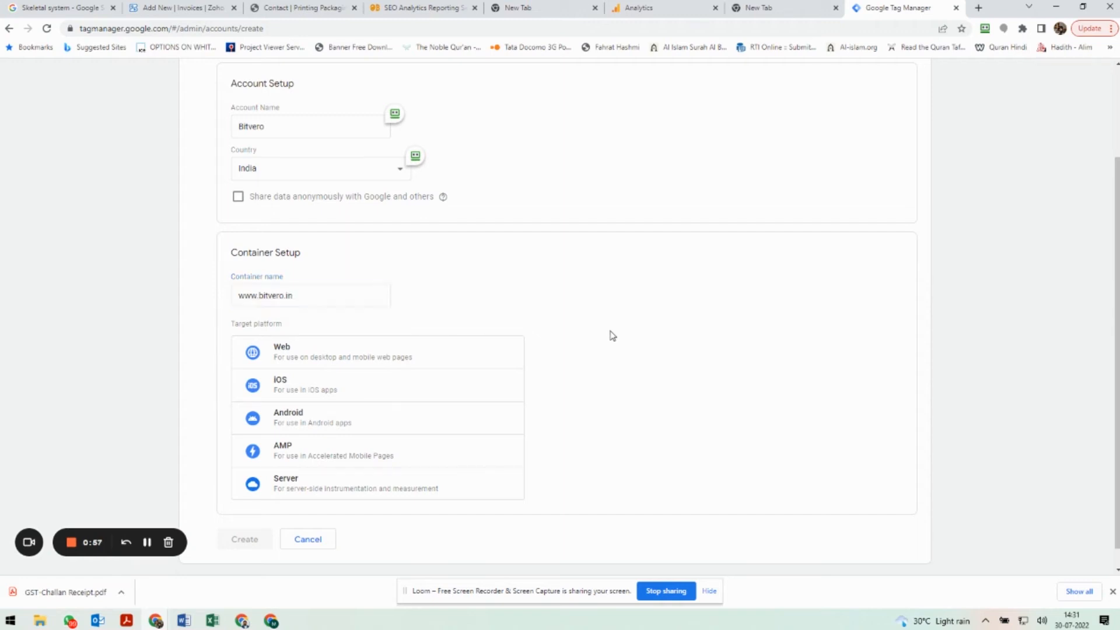
scroll(611, 333, down, 1)
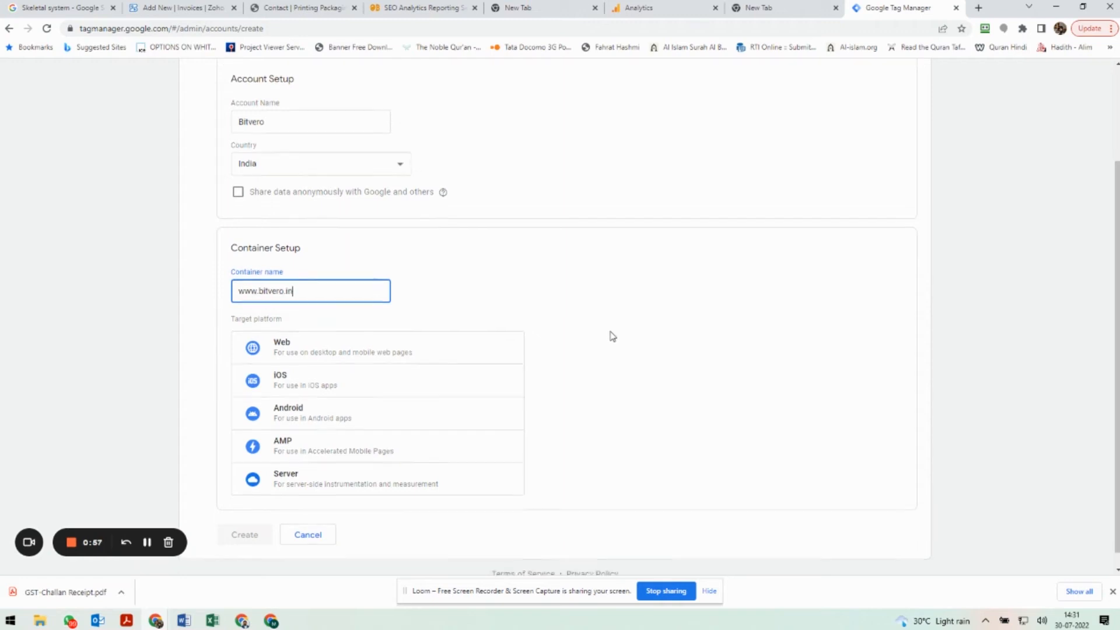
click(286, 334)
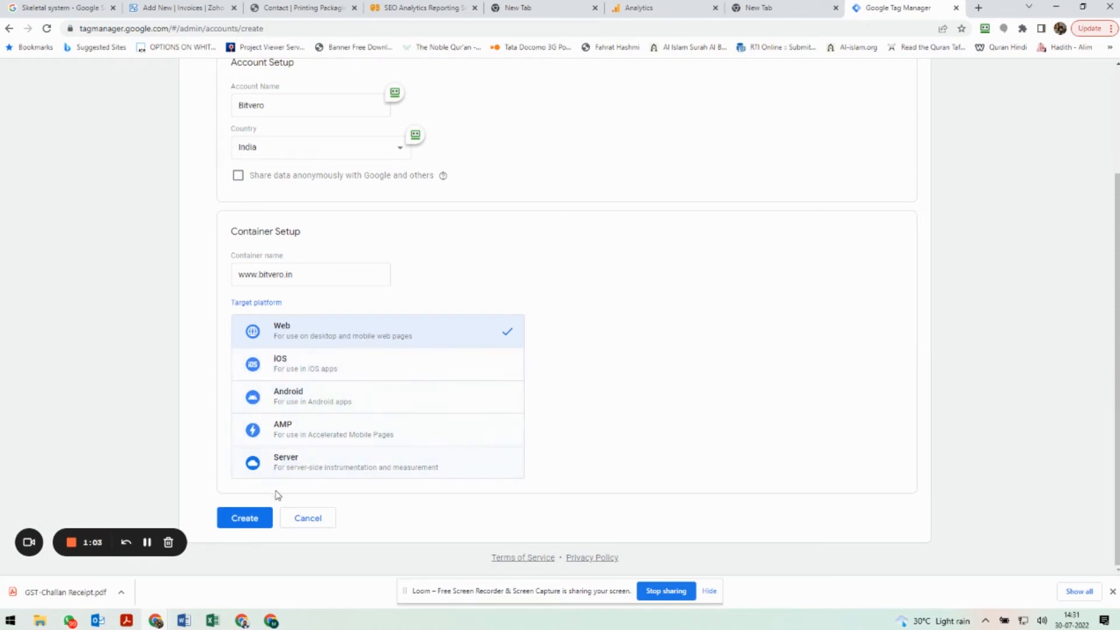
Create the account, accepting the GDPR Data Processing Terms and agreeing to the Tag Manager Terms of Service.
scroll(191, 378, up, 1)
scroll(188, 383, down, 1)
click(245, 519)
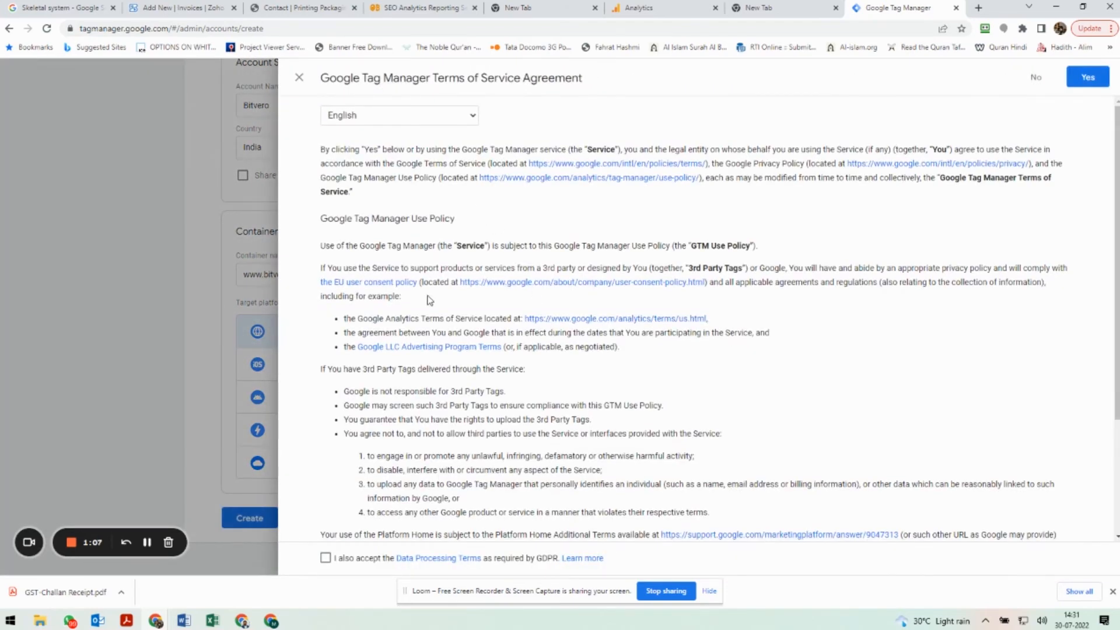
scroll(438, 384, down, 3)
click(325, 559)
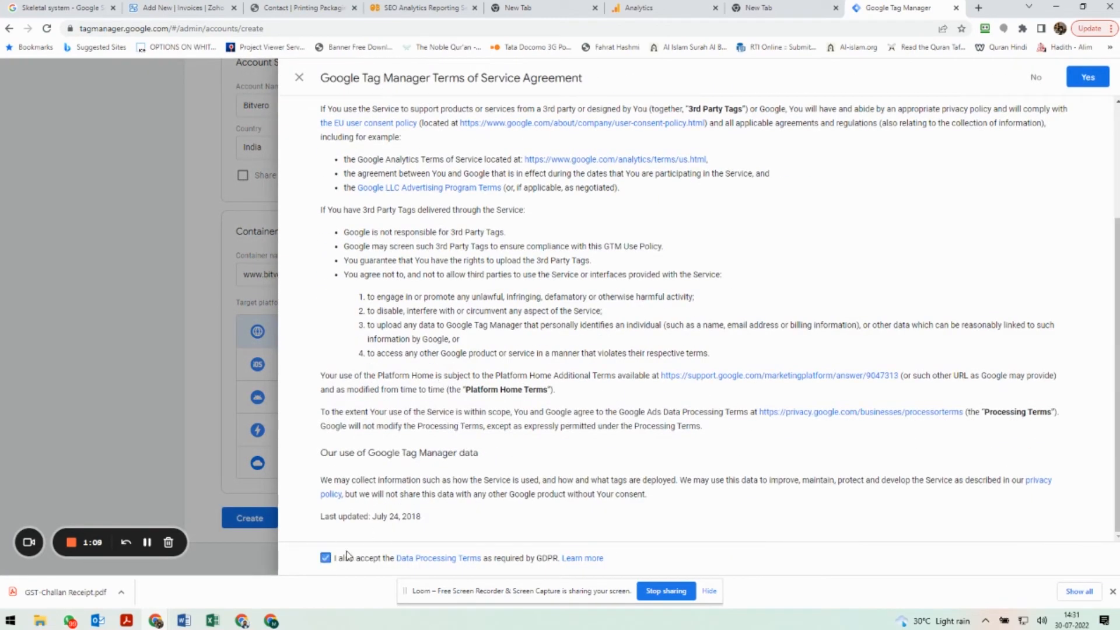
click(1087, 77)
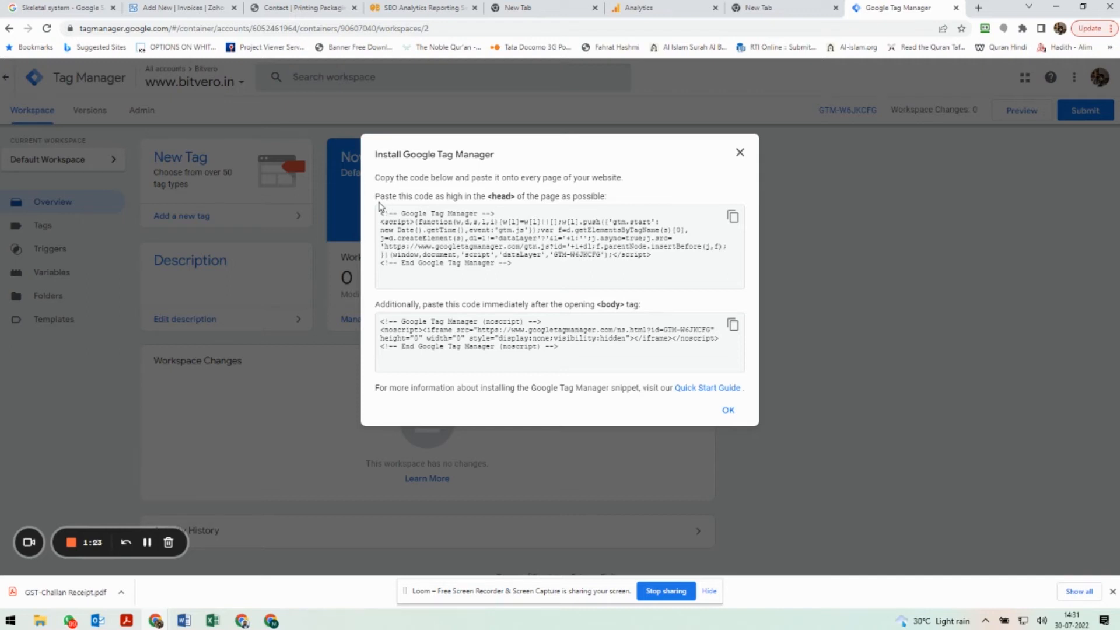
Select the head and body Tag Manager installation code snippets, then close the install dialog.
drag(523, 265, 373, 215)
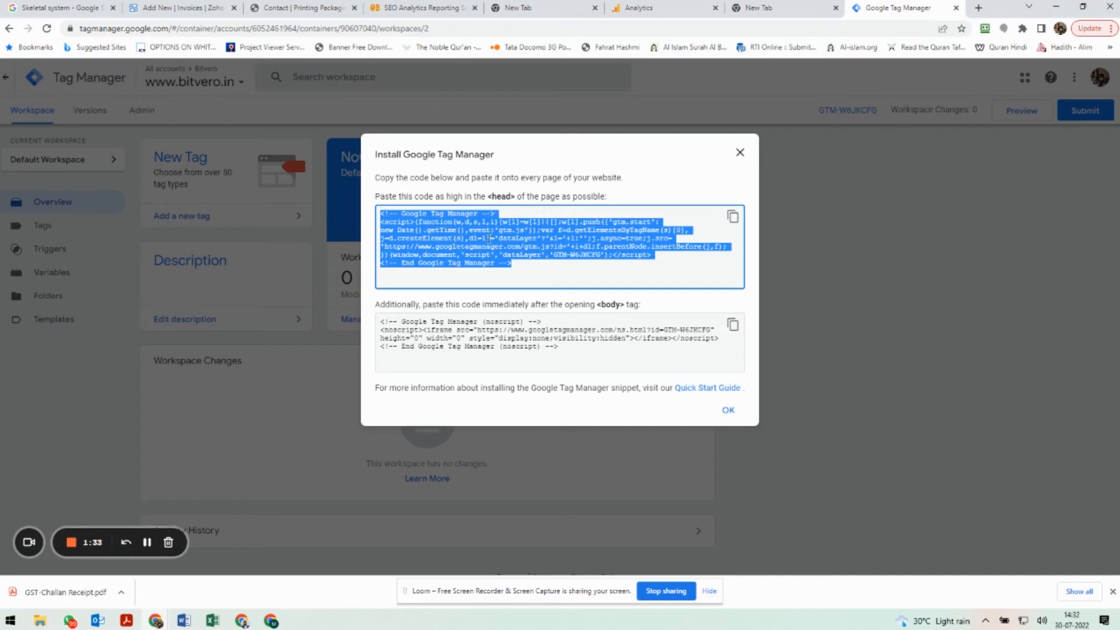
drag(568, 349, 374, 323)
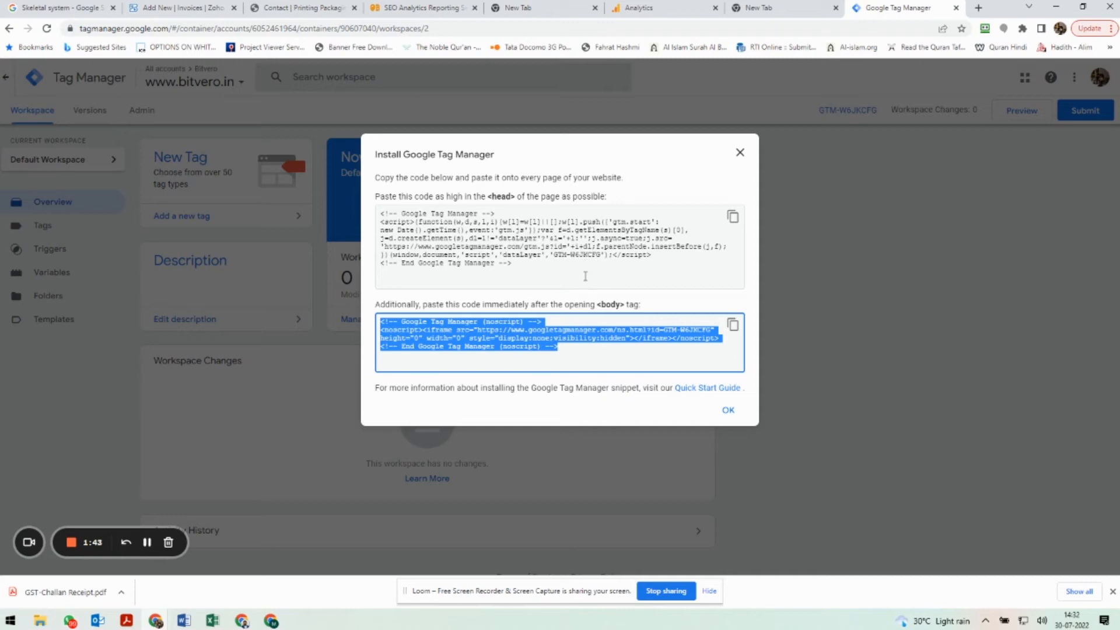
click(728, 410)
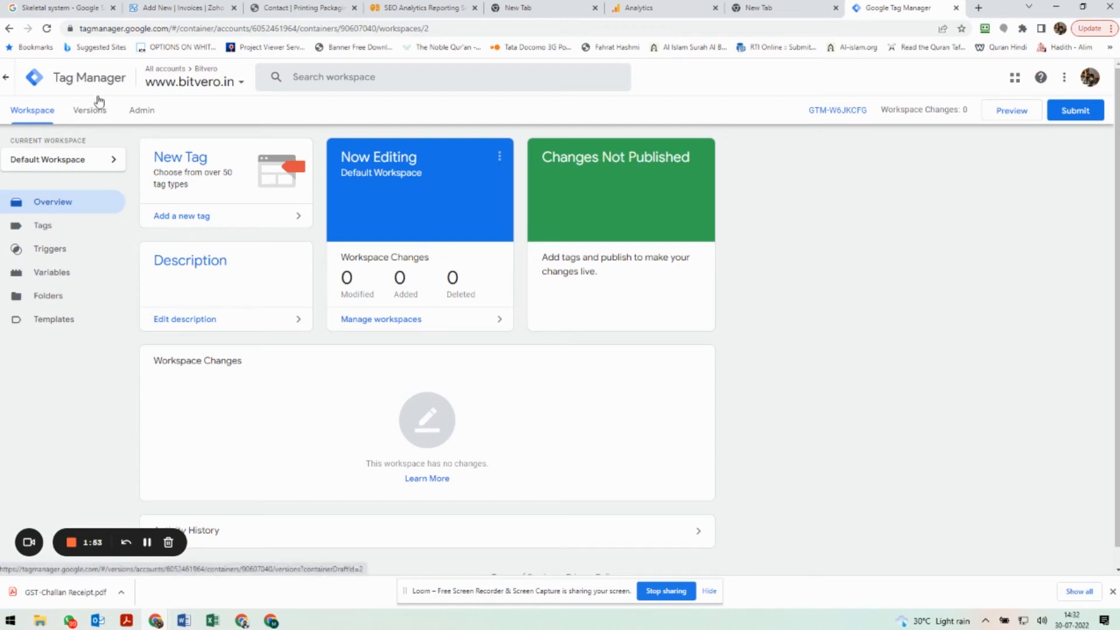
Open the account and container switcher to review the new account, then close it.
click(236, 87)
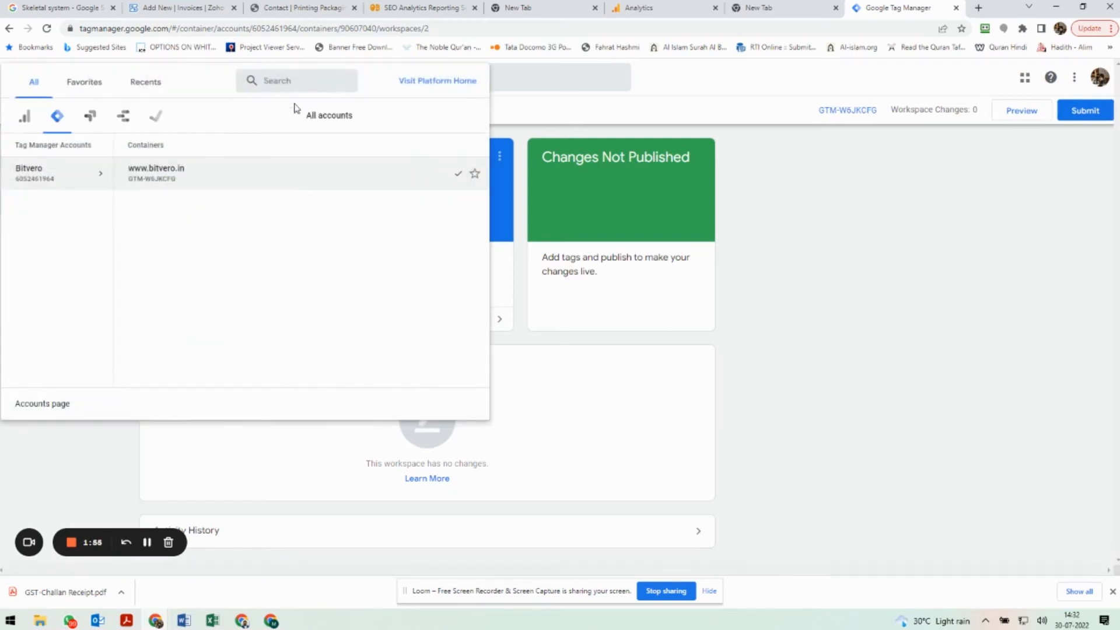
click(724, 251)
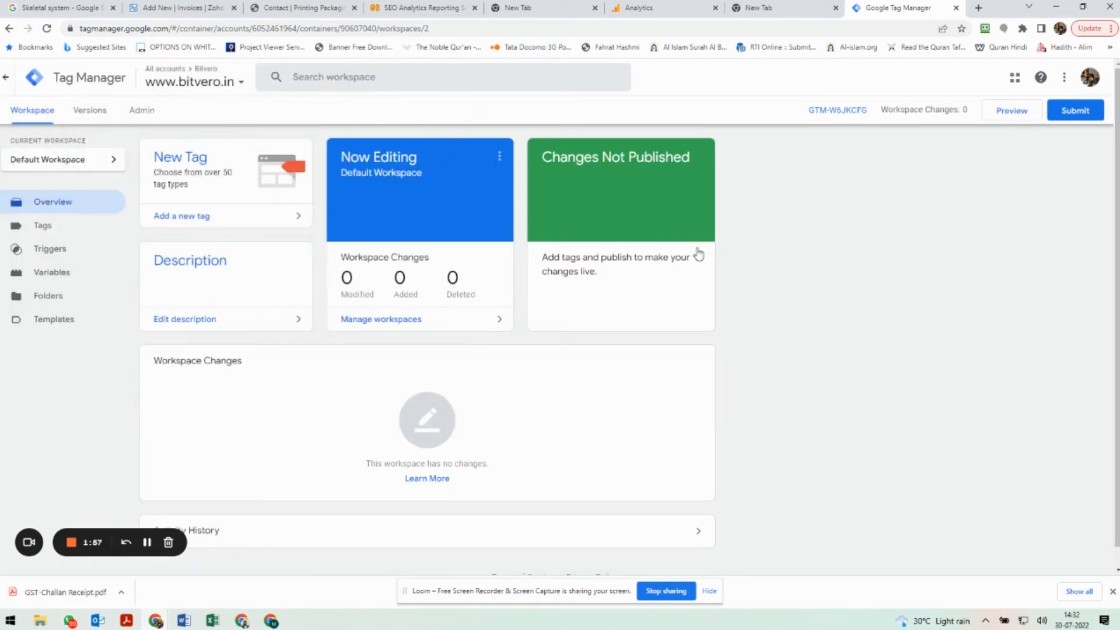